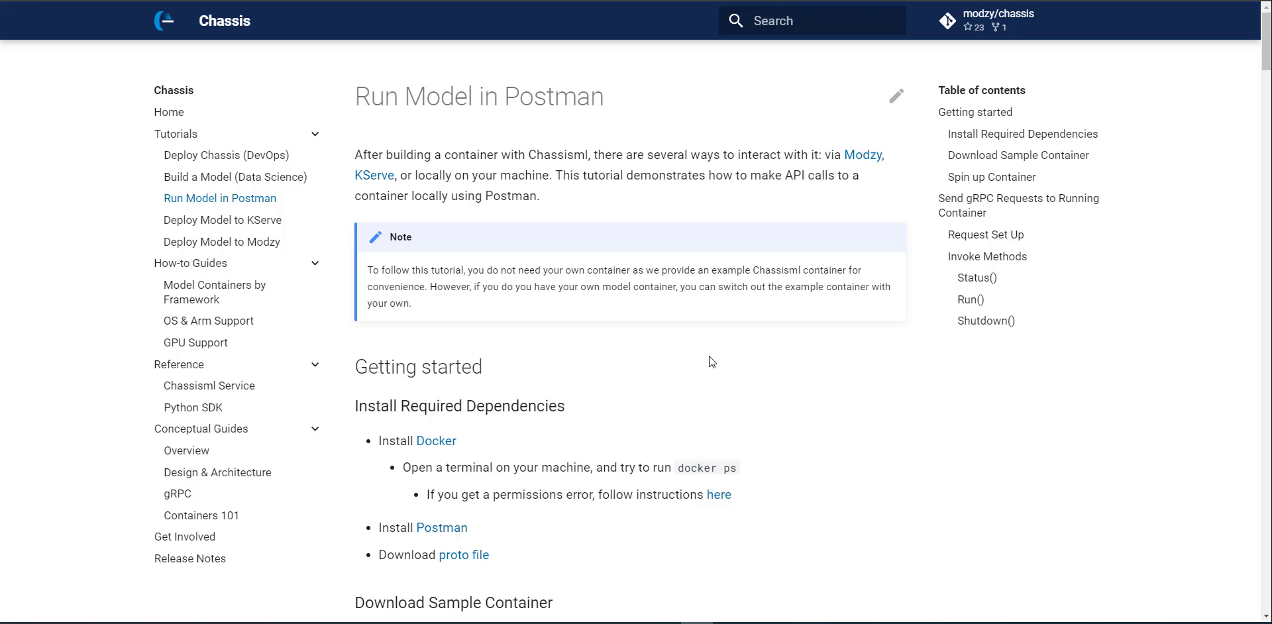
Open the proto file linked in the tutorial's required dependencies in a new browser tab and switch to it.
scroll(575, 313, down, 2)
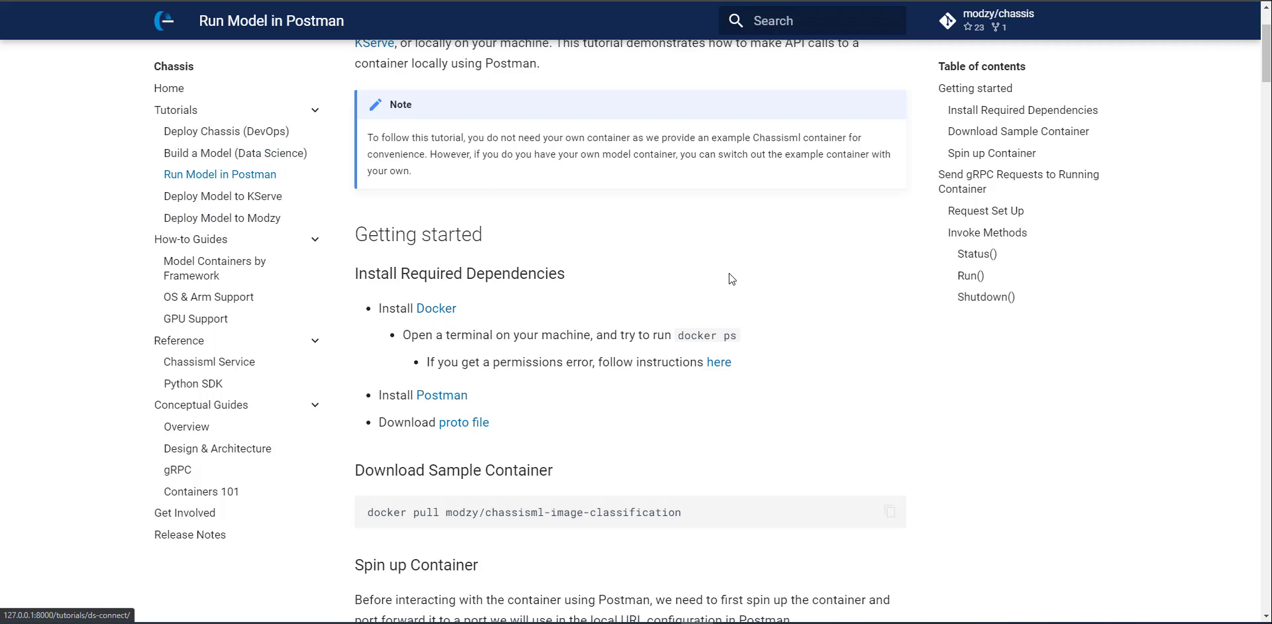
scroll(614, 268, down, 1)
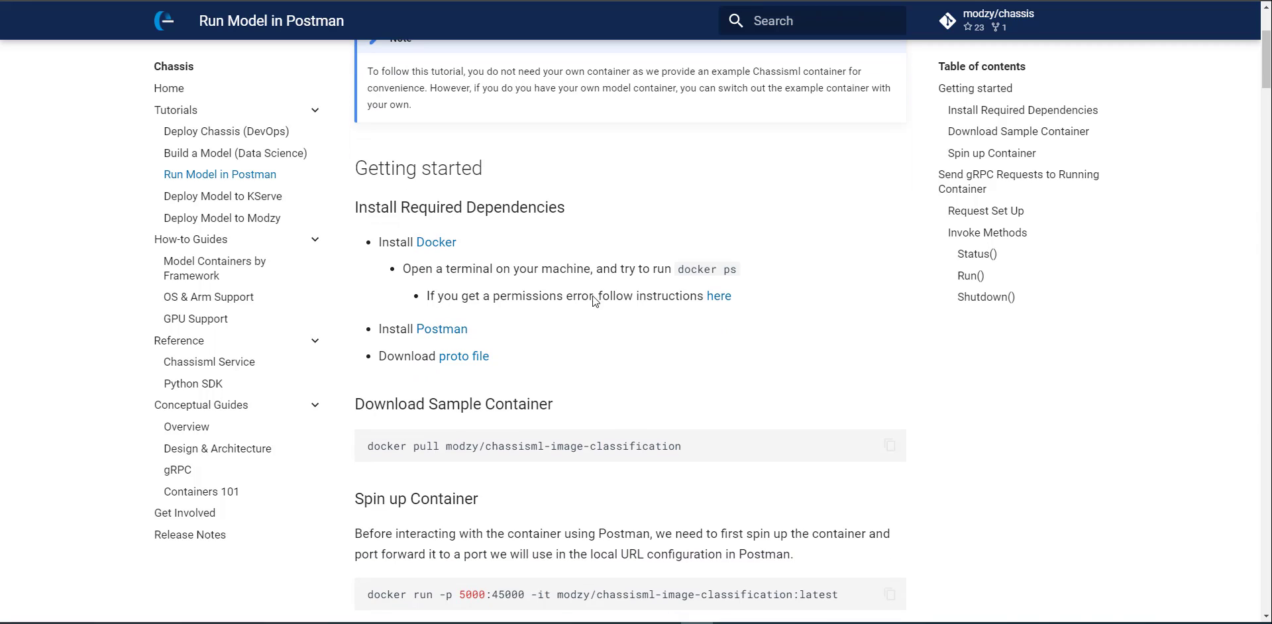
right_click(465, 358)
click(495, 366)
key(ctrl+Tab)
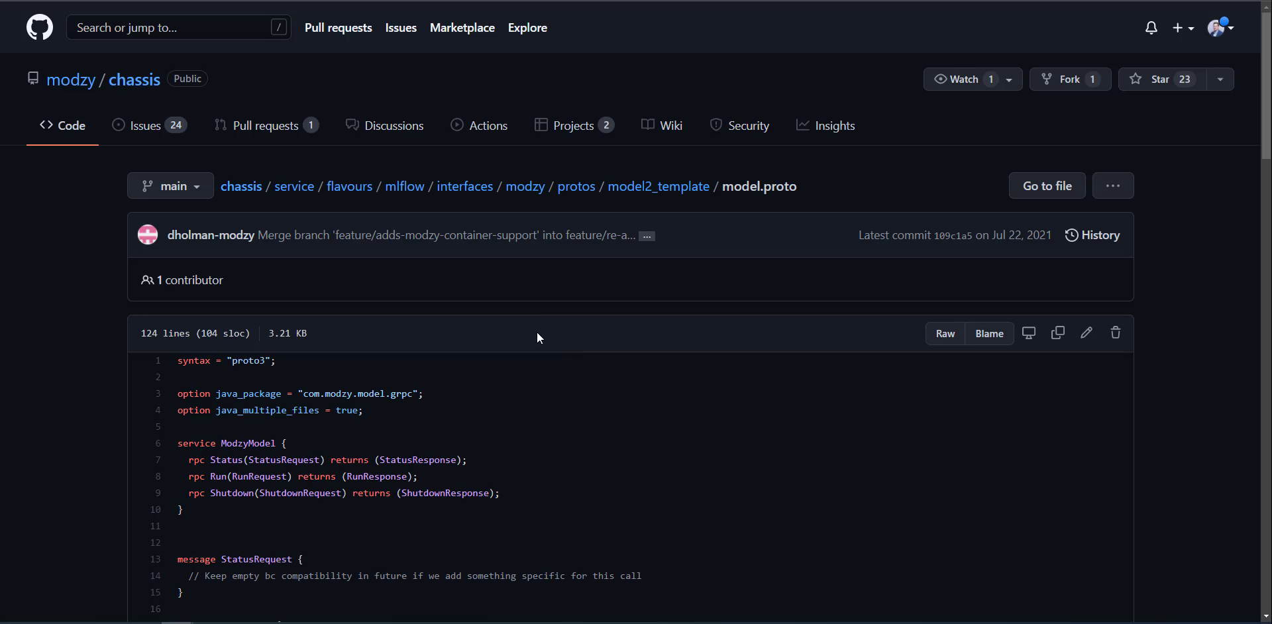
Examine the ModzyModel service's Status, Run and Shutdown calls and the message definitions in model.proto.
scroll(531, 330, down, 5)
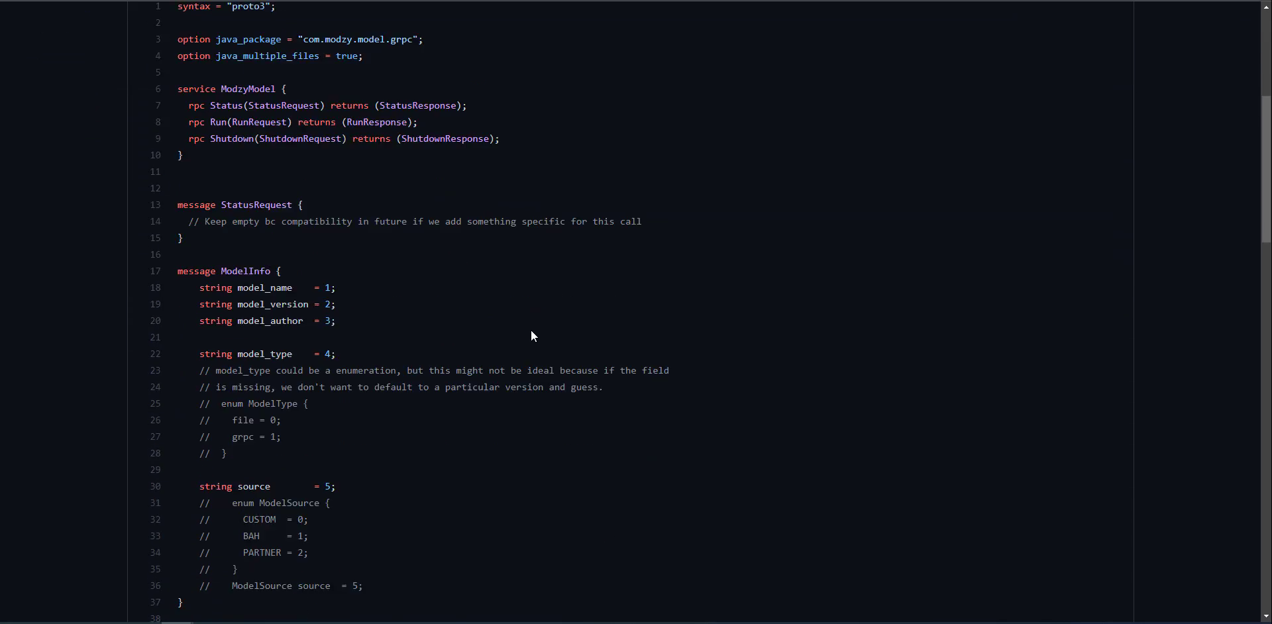
scroll(602, 364, up, 5)
scroll(588, 358, down, 6)
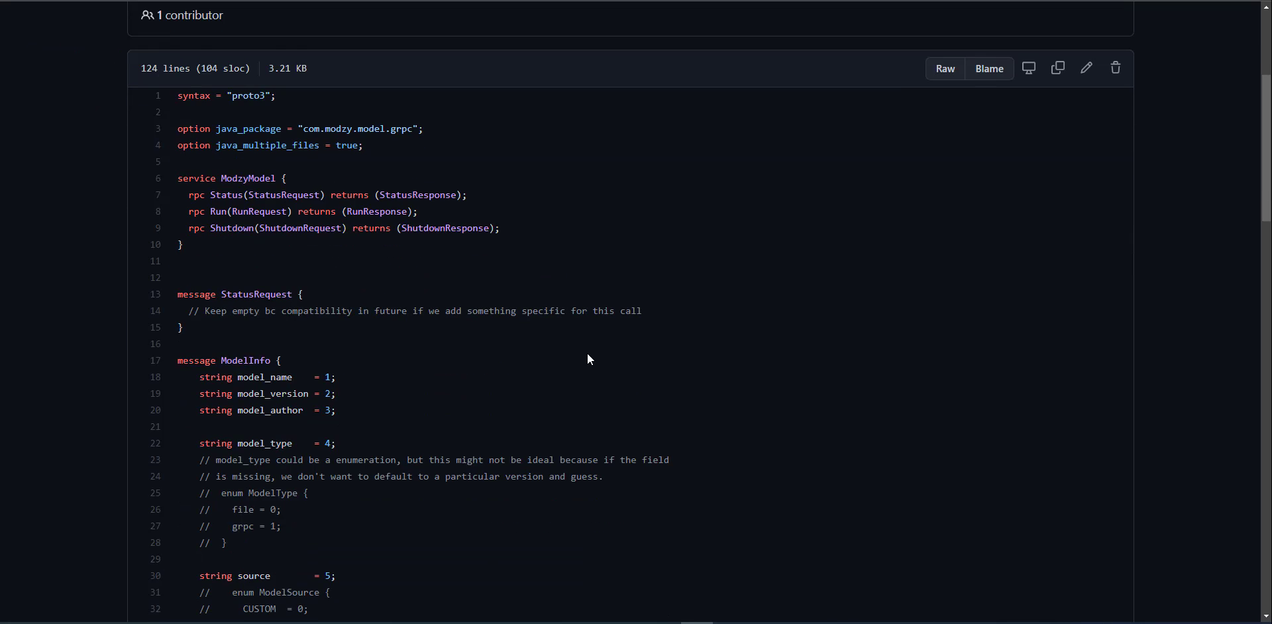
scroll(587, 354, down, 3)
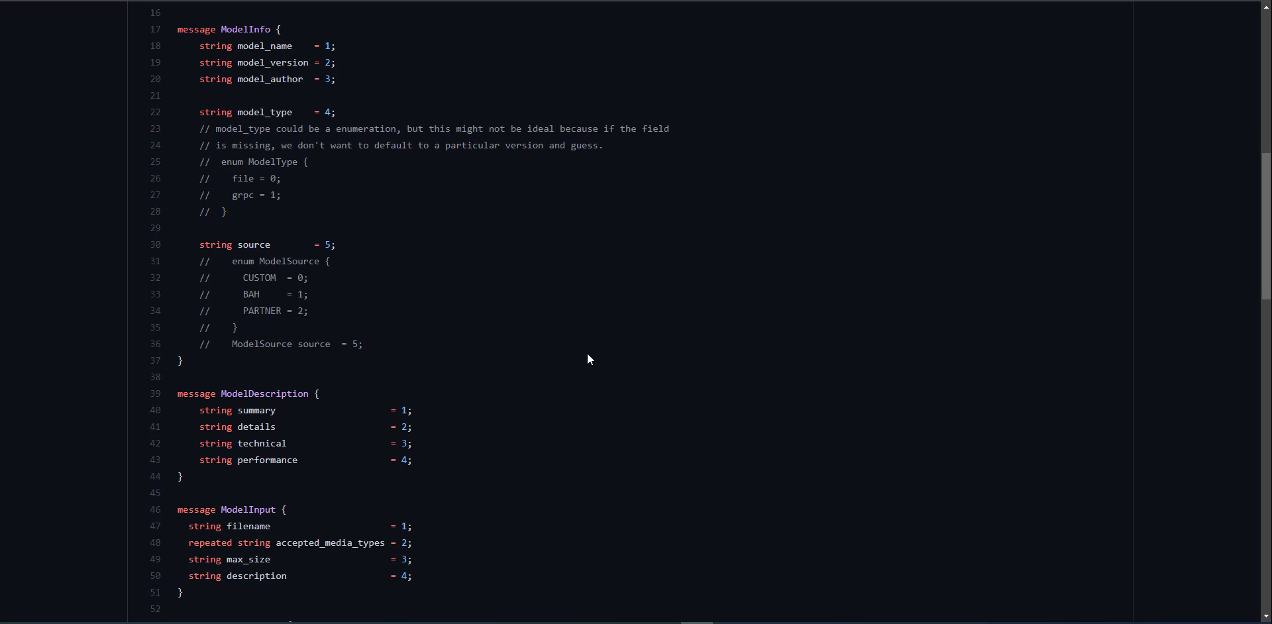
scroll(588, 360, down, 5)
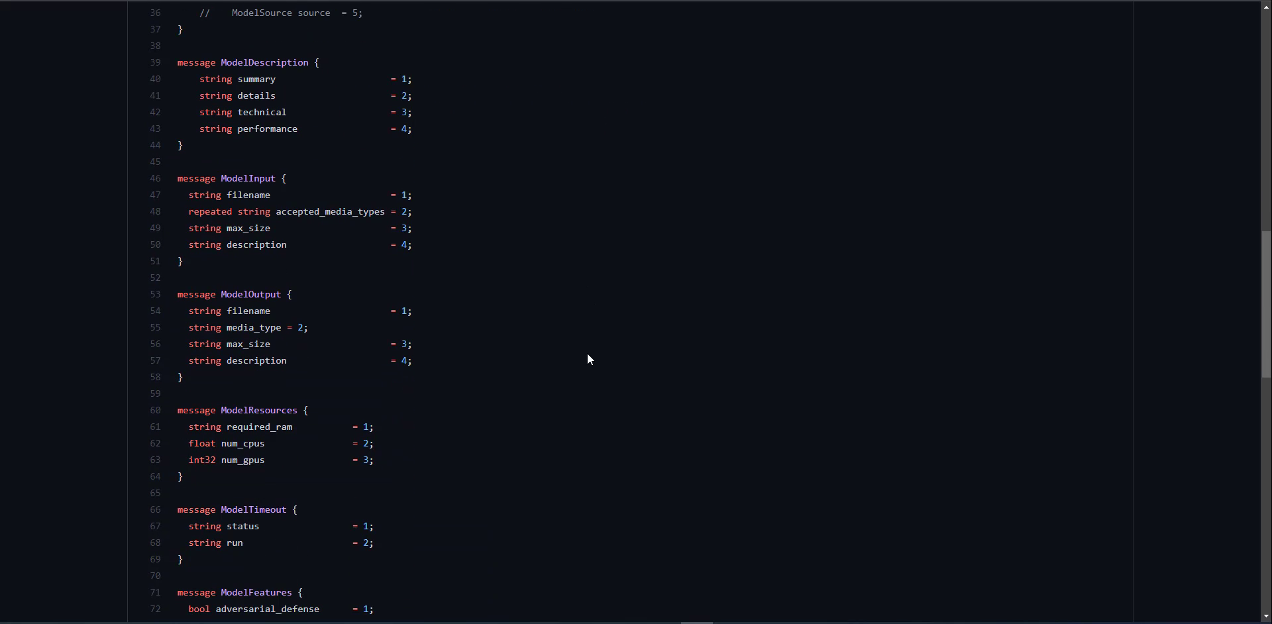
scroll(589, 359, down, 2)
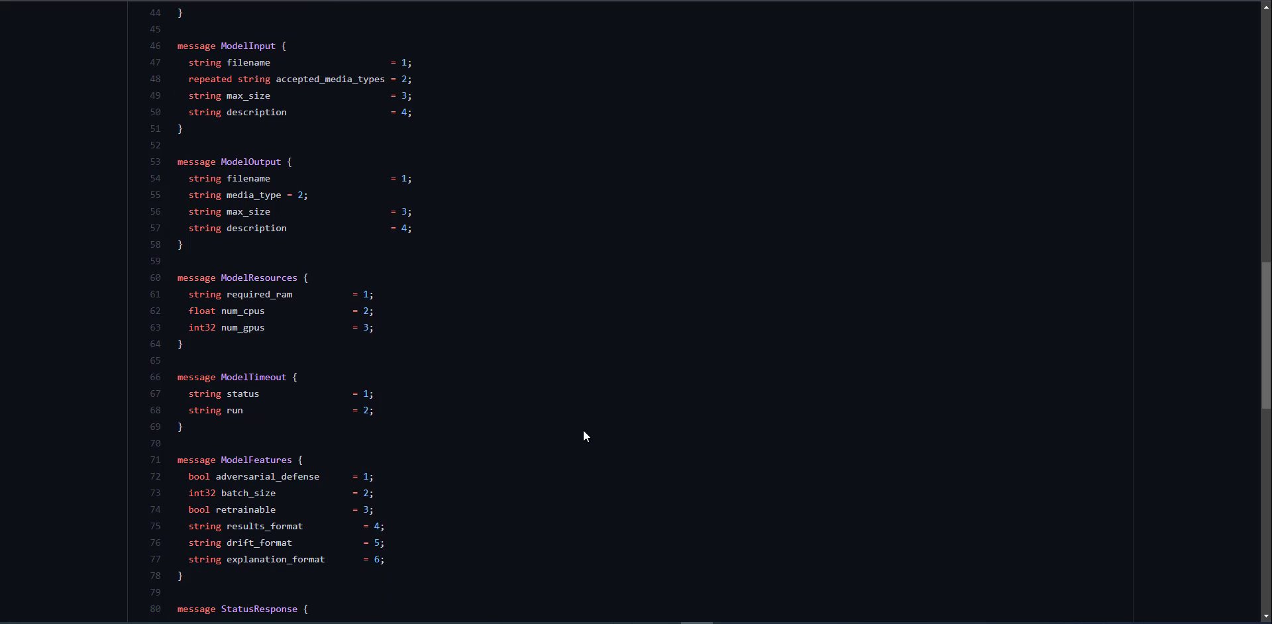
scroll(479, 375, down, 3)
scroll(482, 380, up, 4)
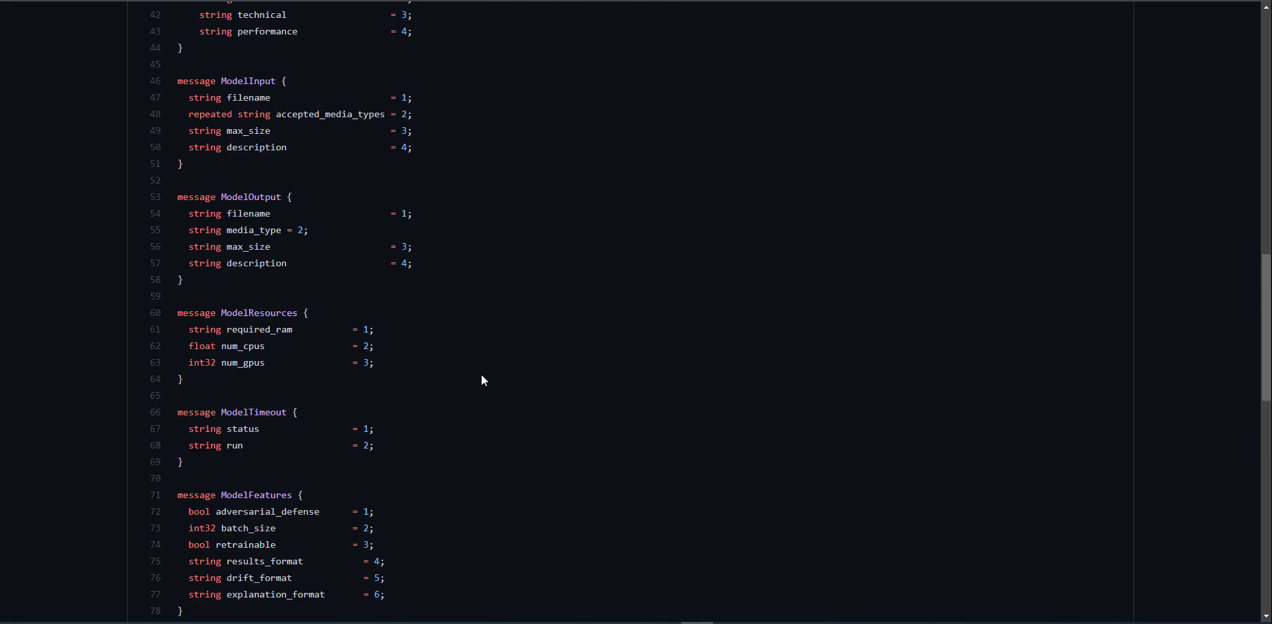
scroll(483, 381, up, 8)
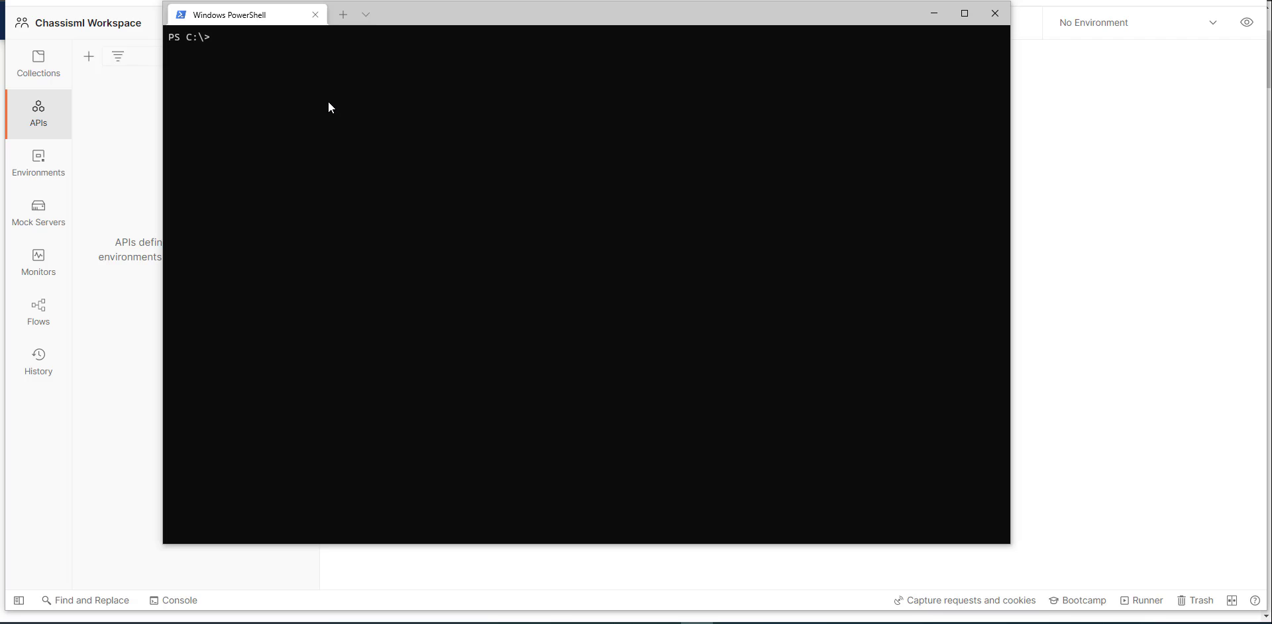
In Windows PowerShell, pull the modzy/chassisml-image-classification Docker image and list the local Docker images.
text(docker pull modzy/chassisml-image-classification)
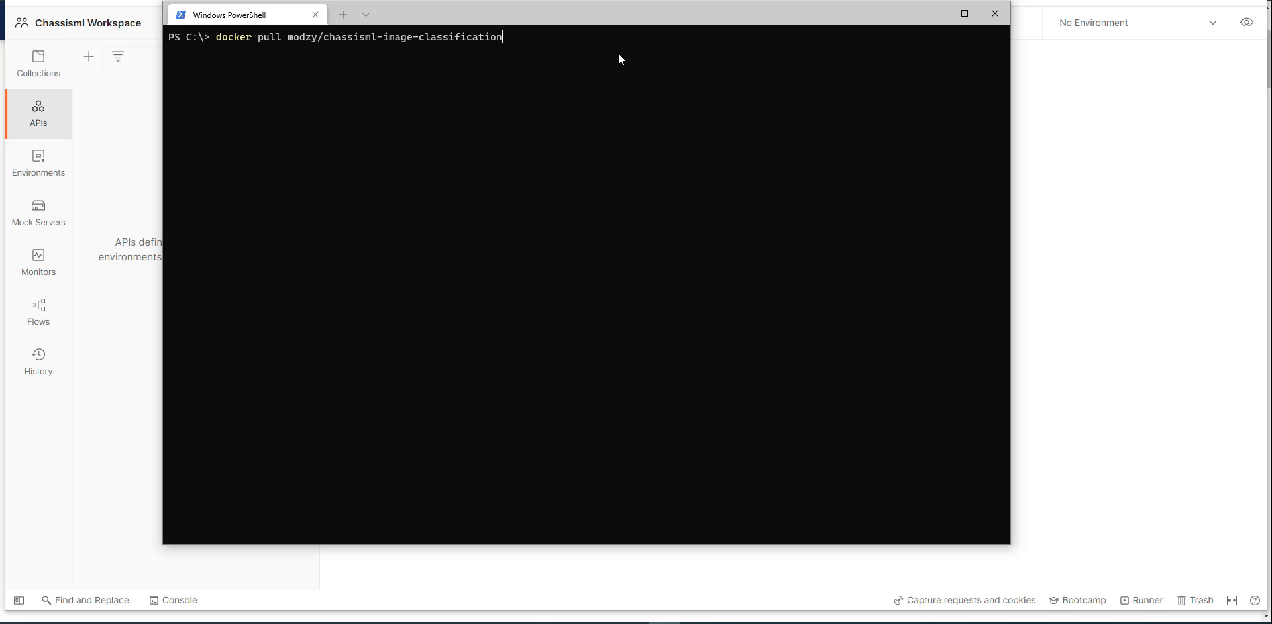
key(Return)
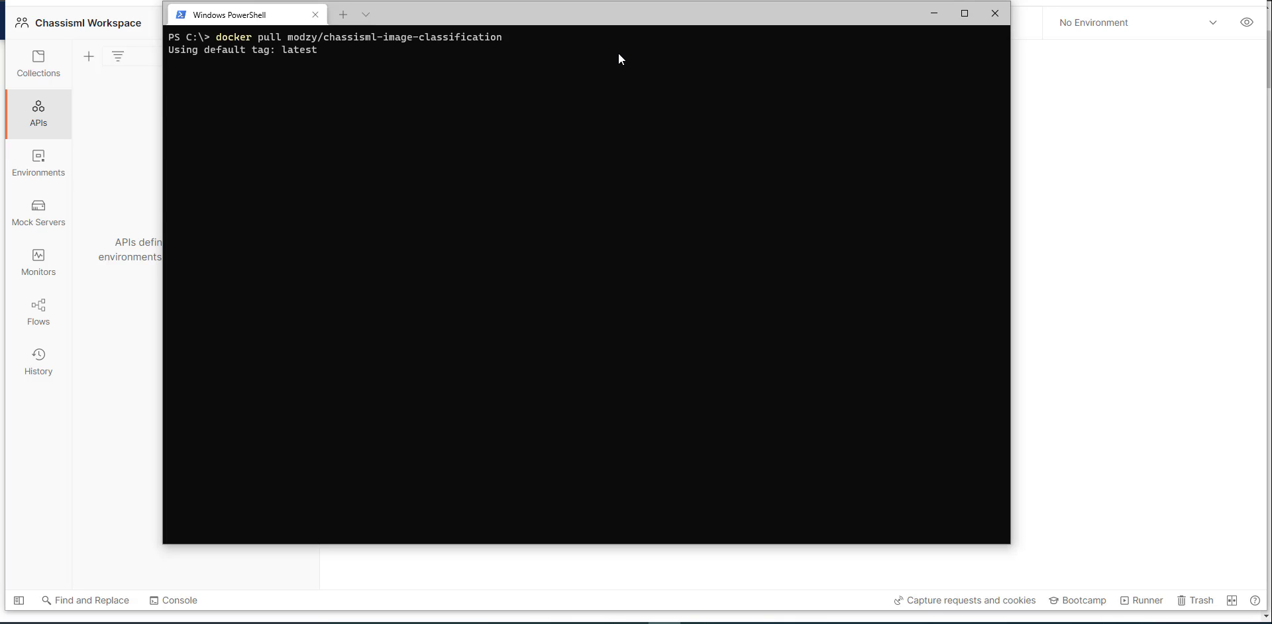
text(docker images)
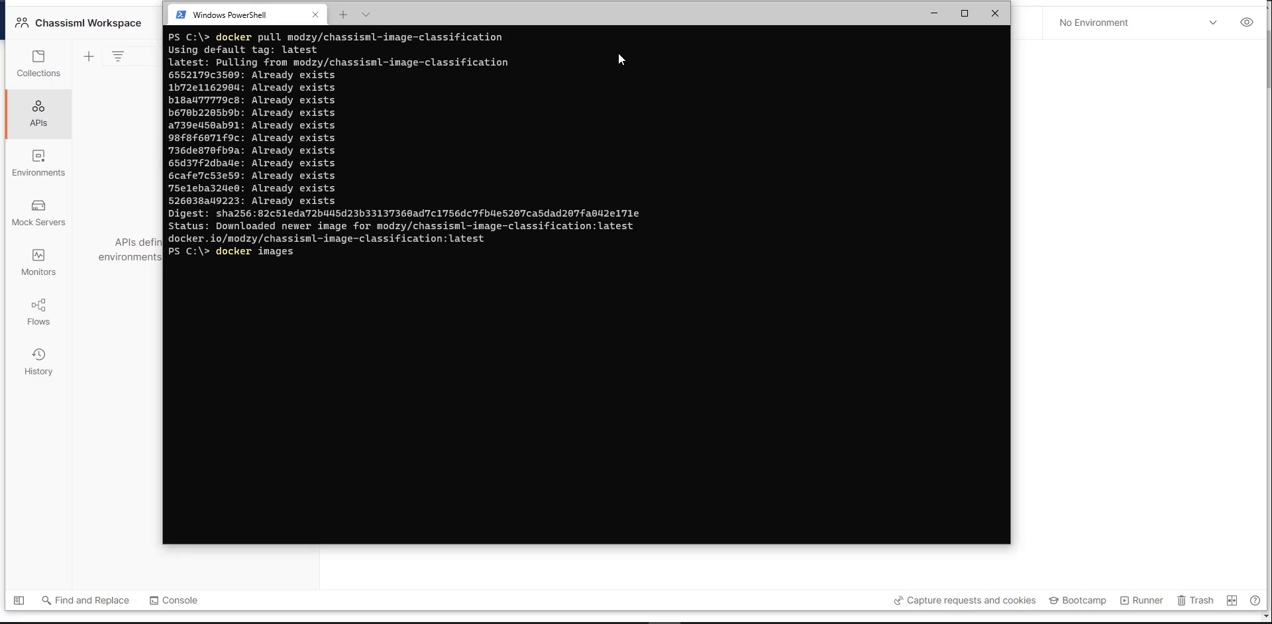
key(Return)
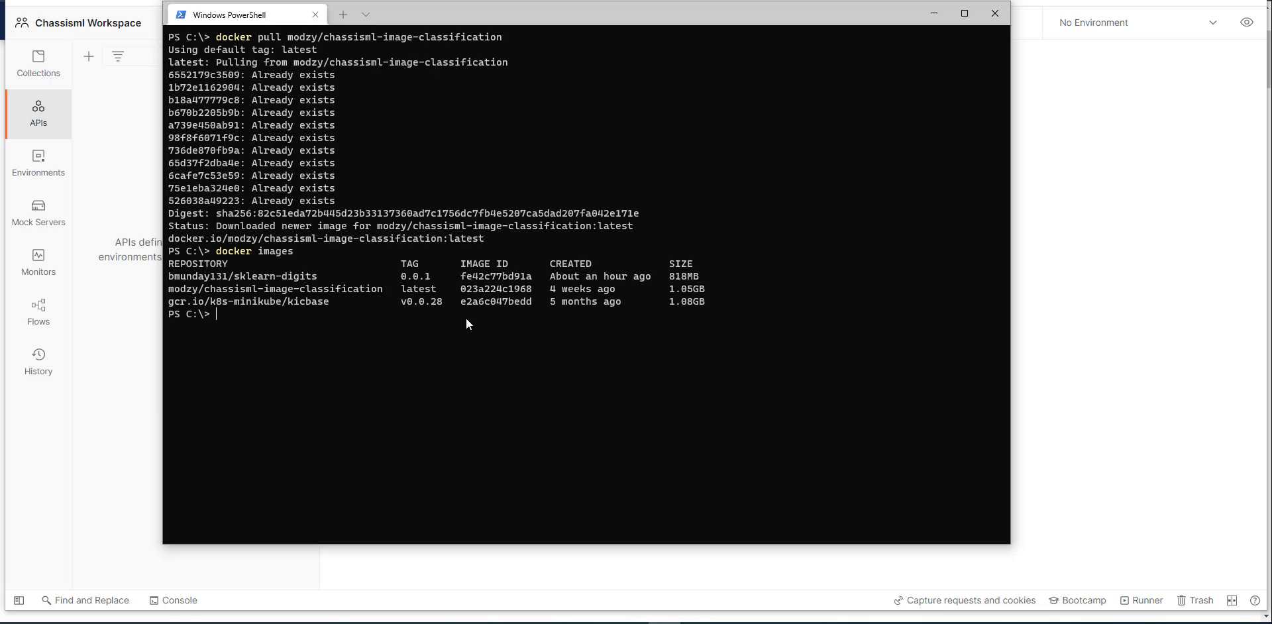
Run the modzy/chassisml-image-classification:latest container interactively with host port 5000 mapped to container port 45000.
text(docker run -p 5000:45000 -it modzy/chassisml-image-classification:latest)
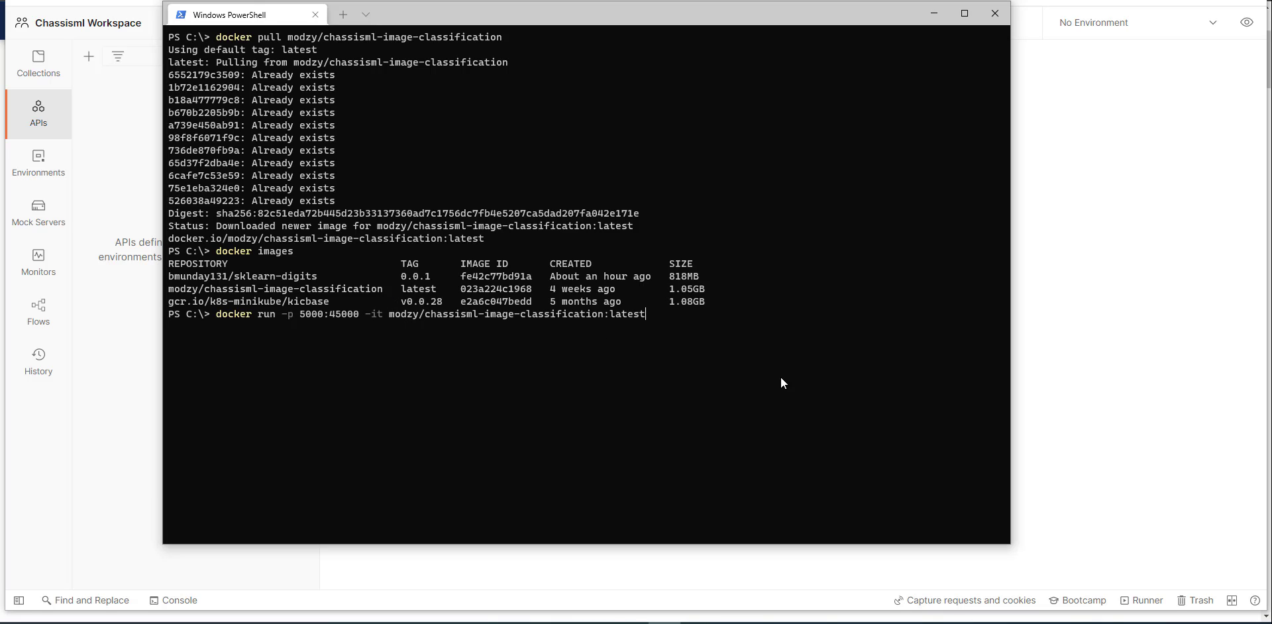
key(Return)
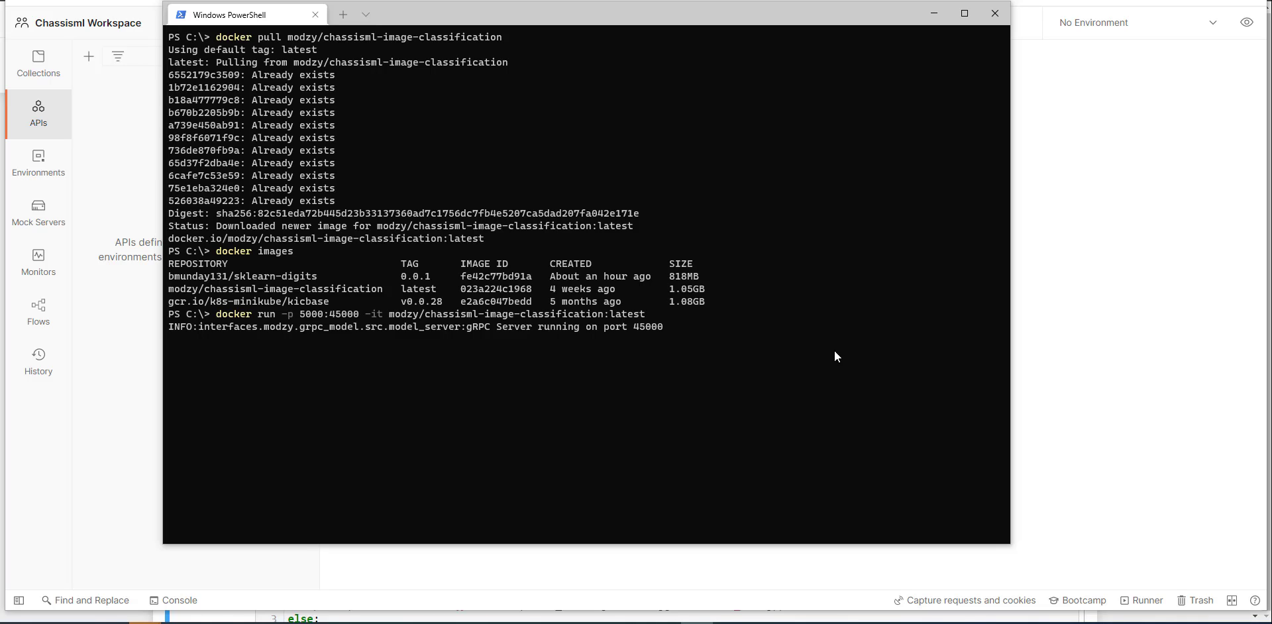
Switch to Postman, create a new gRPC request and collapse the sidebar to widen the request area.
click(1096, 359)
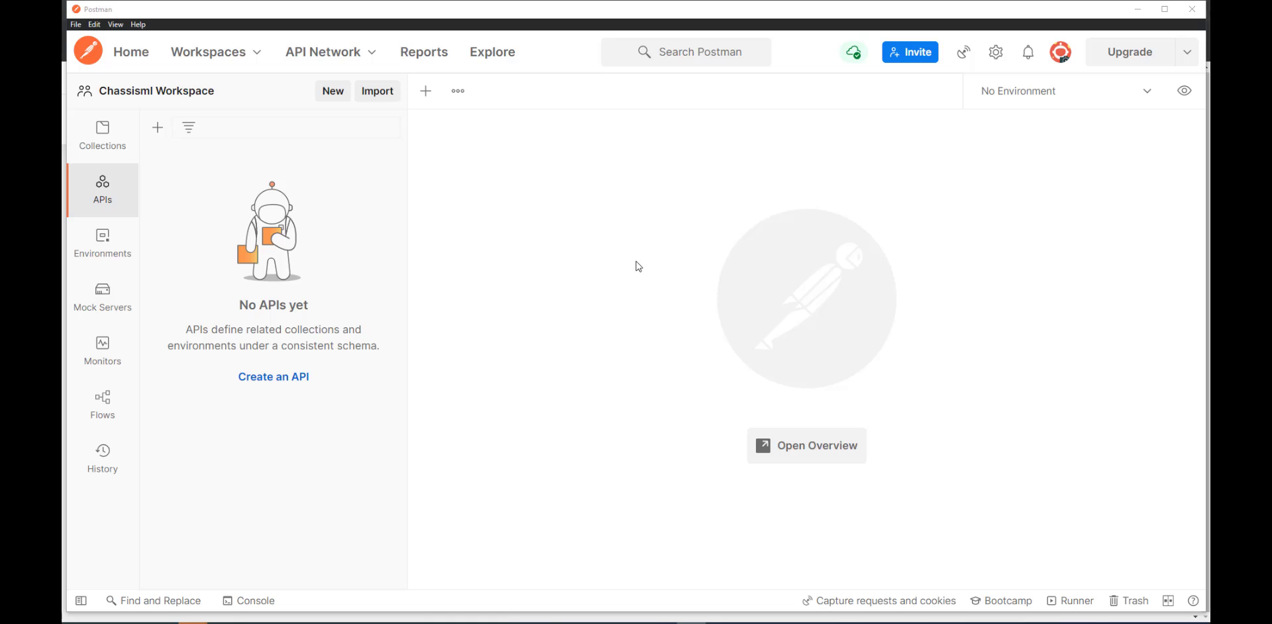
click(333, 91)
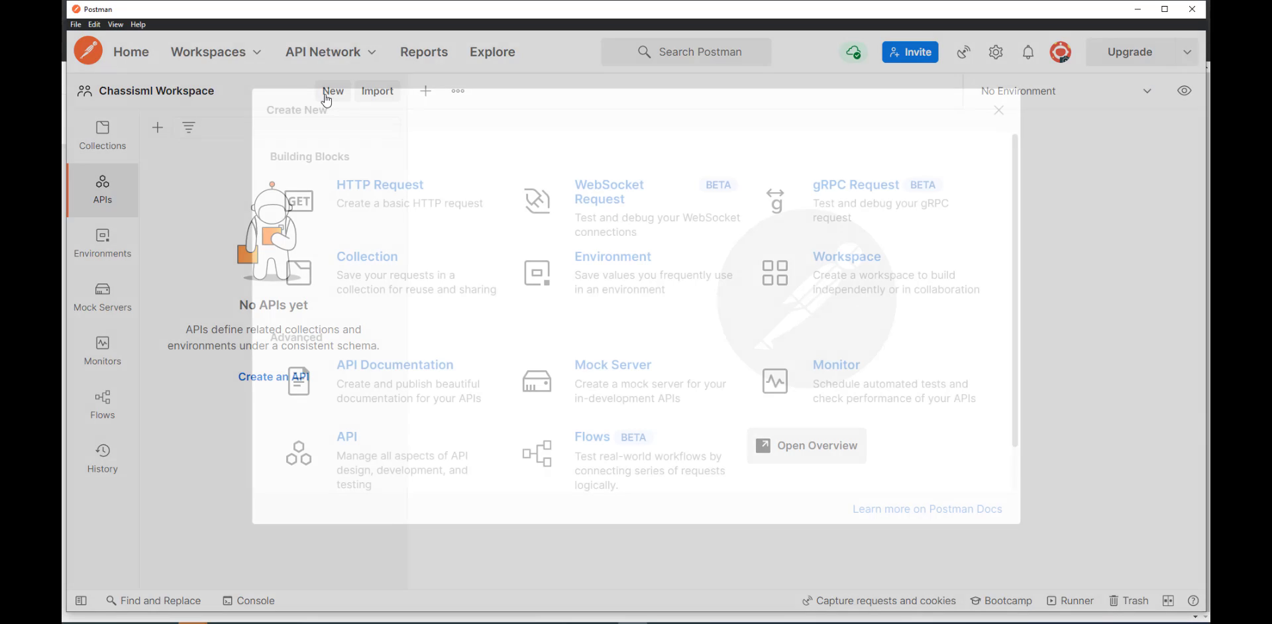
click(855, 184)
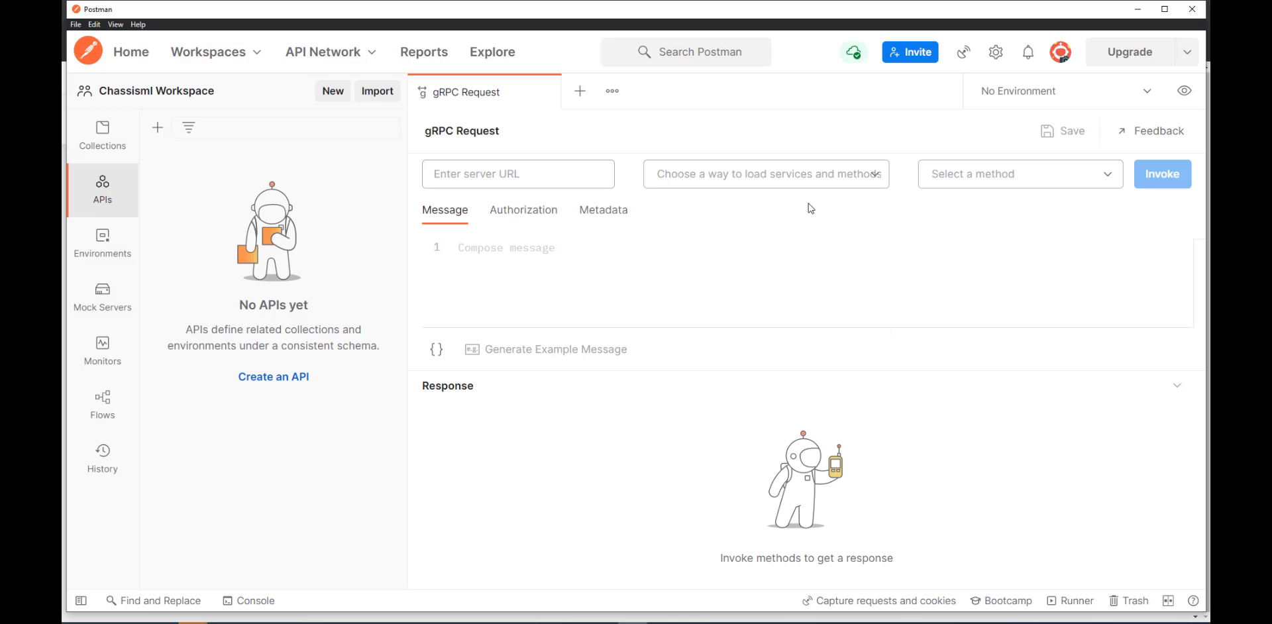
drag(408, 217, 109, 226)
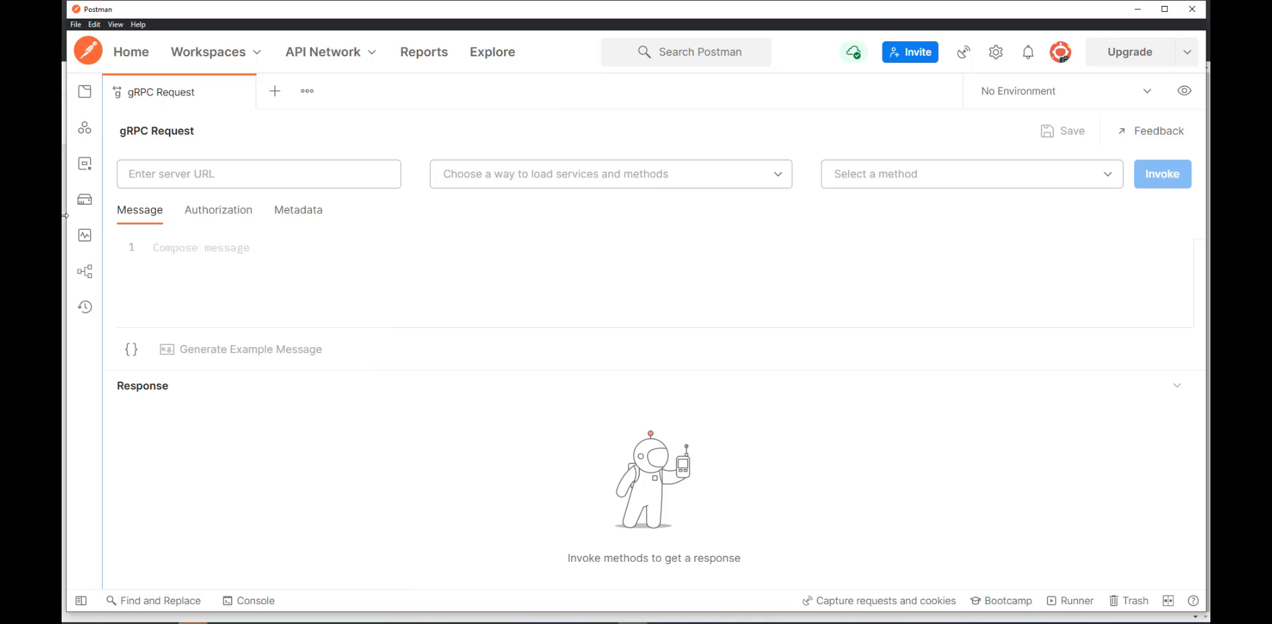
Set the gRPC request's server URL to localhost:5000.
click(337, 175)
text(local)
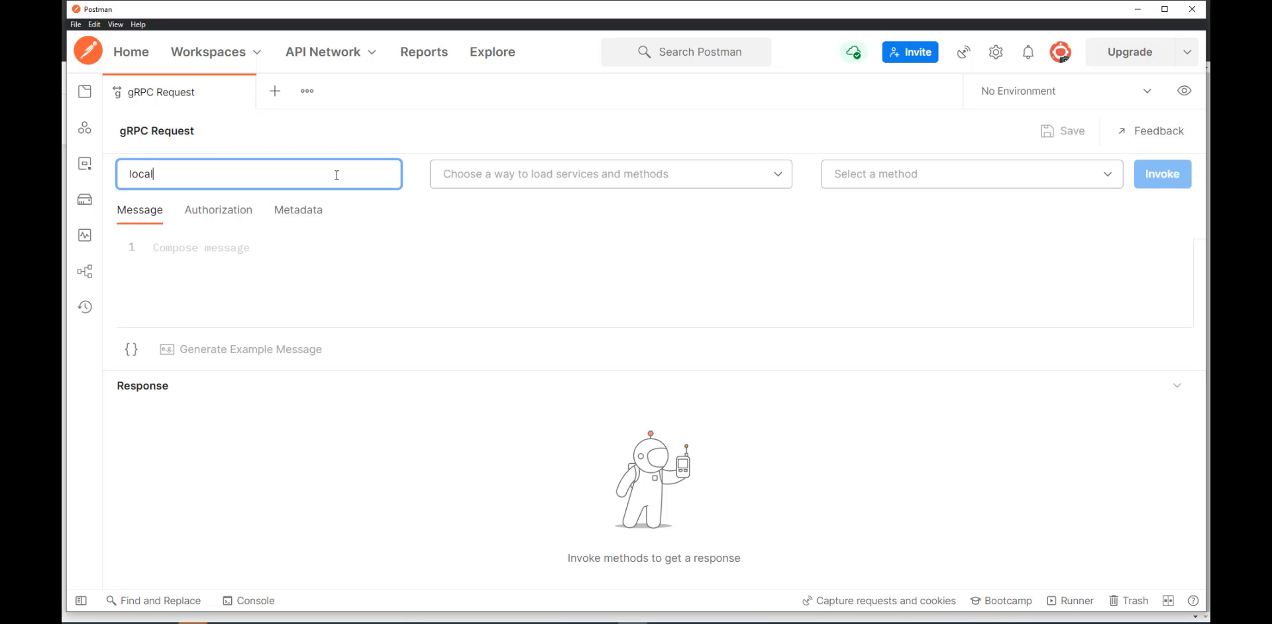
text(host:5000)
click(408, 276)
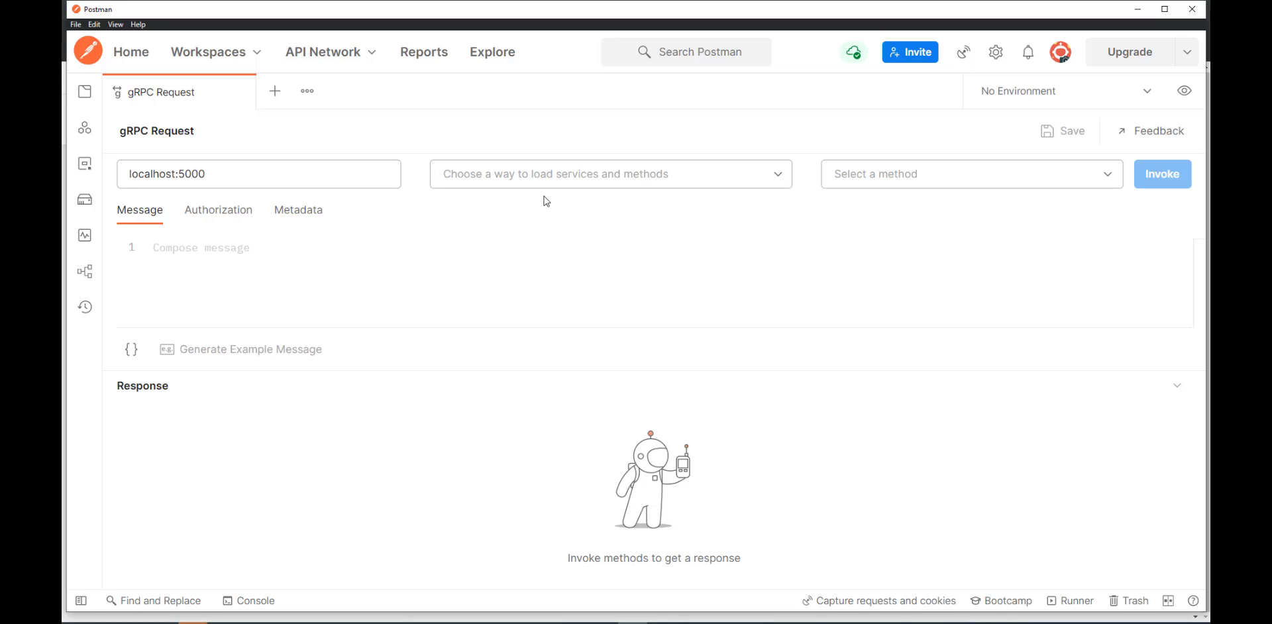
Choose to load the services and methods from a local protobuf definition, using the file model.proto.
click(686, 178)
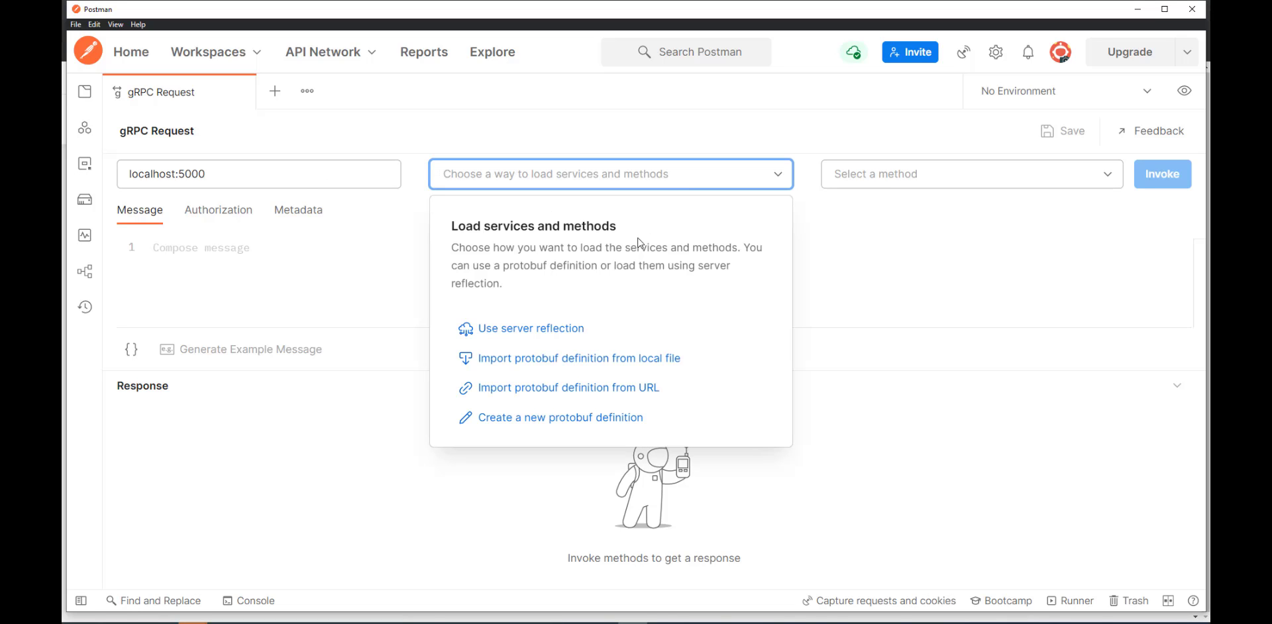
click(644, 361)
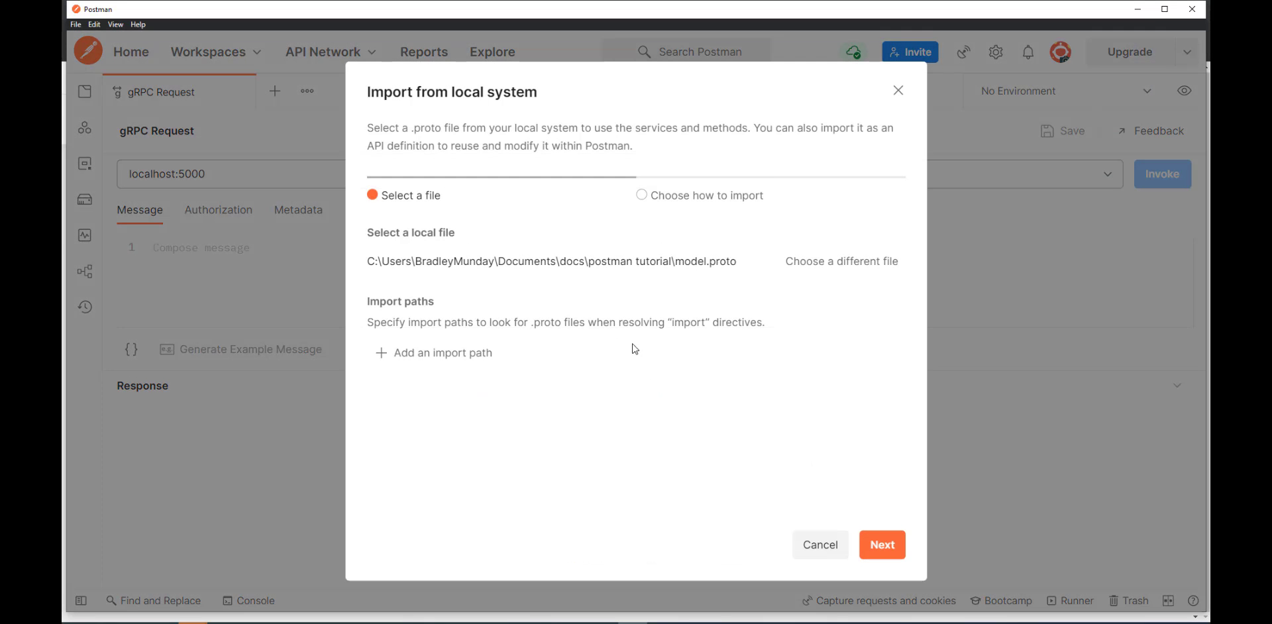
click(886, 546)
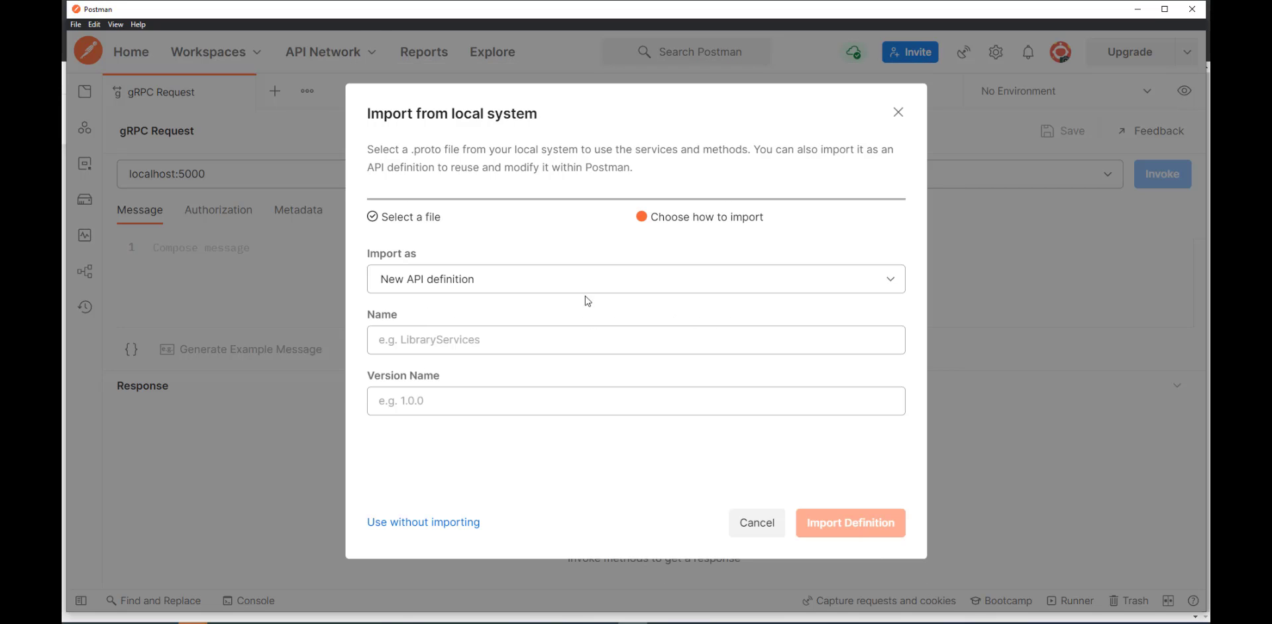
Import the file as a new API definition named Chassisml Proto with version name 1.0.0.
click(479, 327)
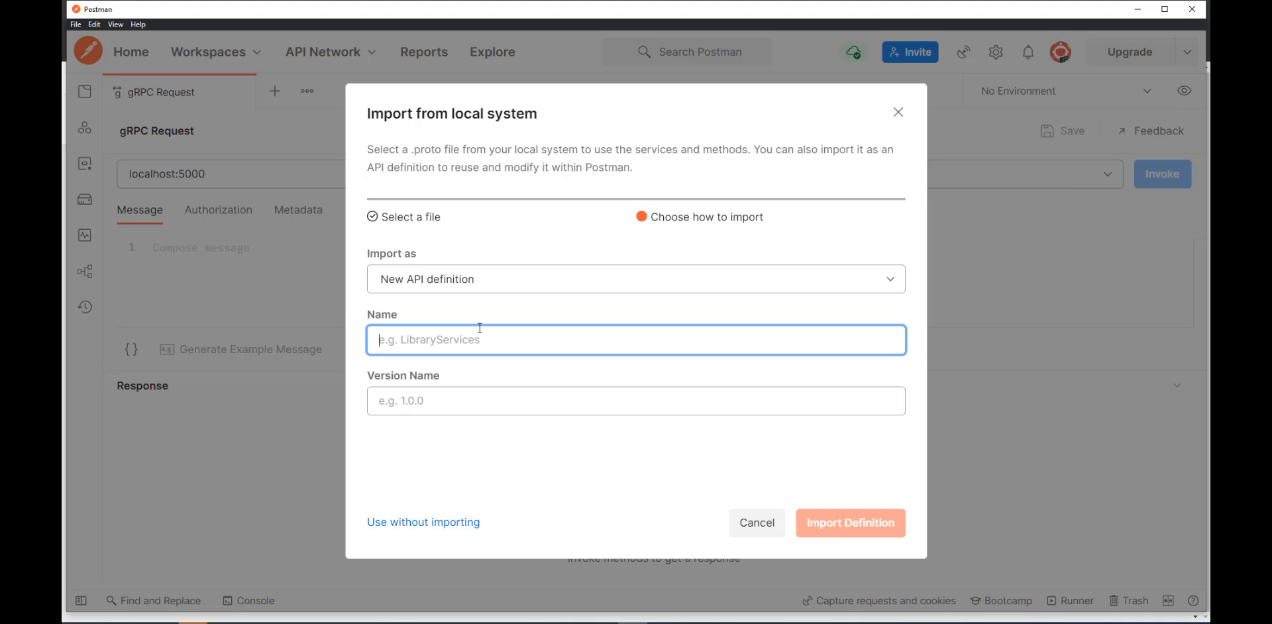
text(Chassisml )
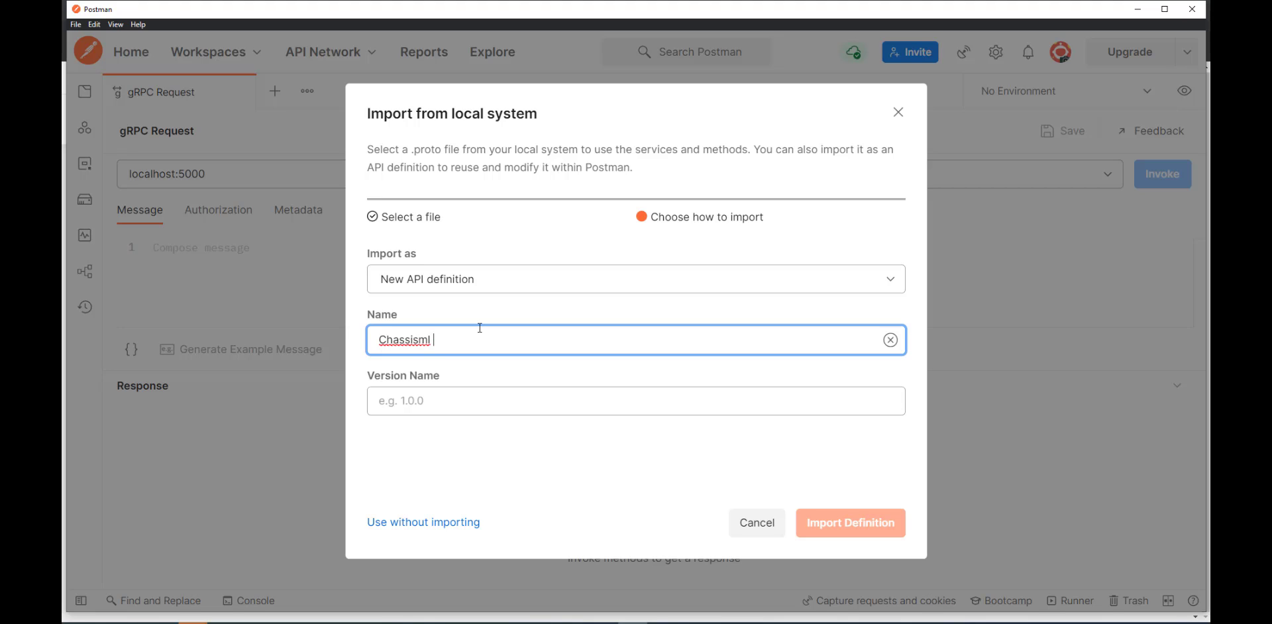
text(Proto)
click(488, 404)
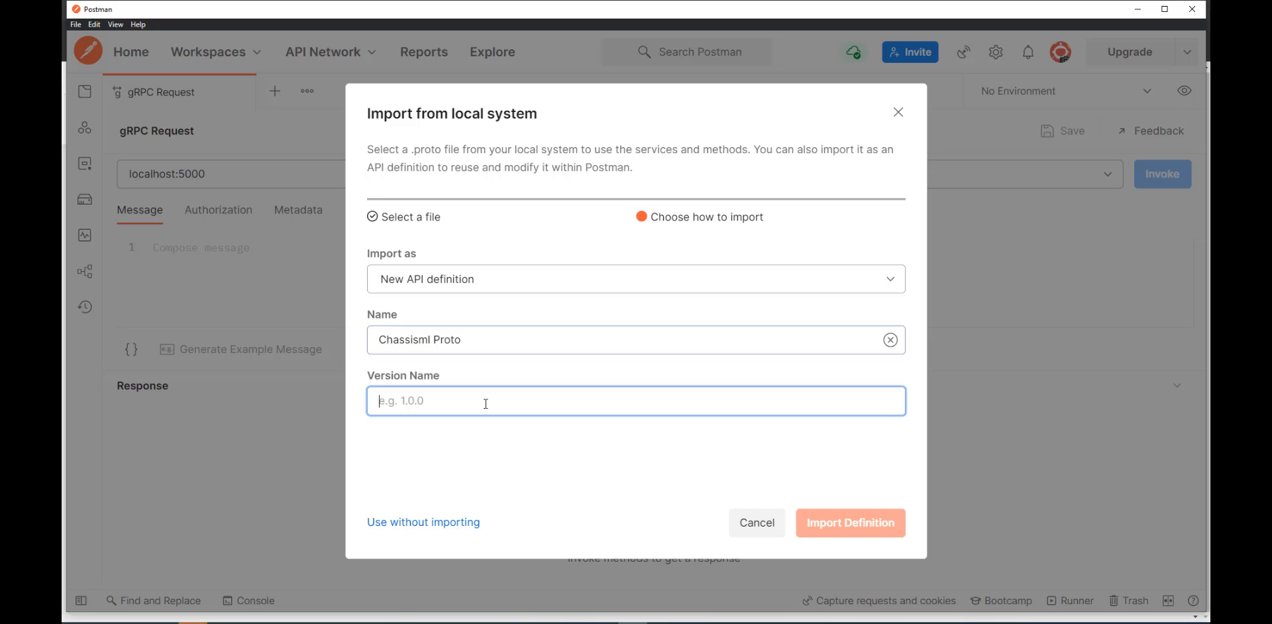
text(1.0.0)
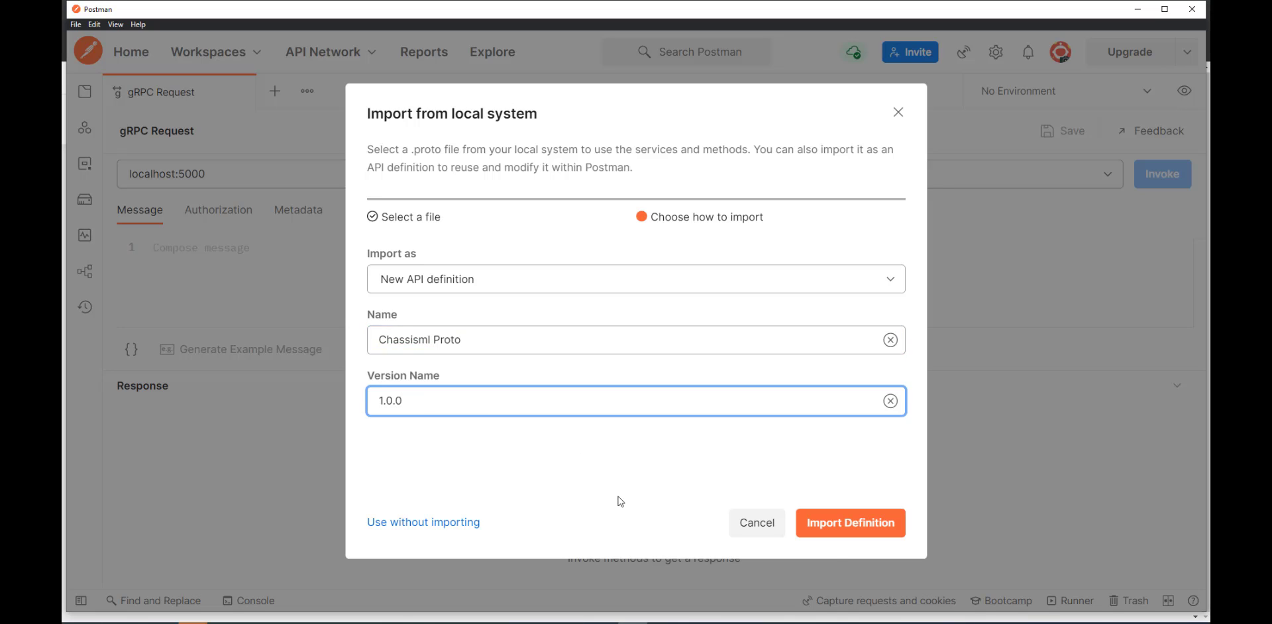
click(848, 523)
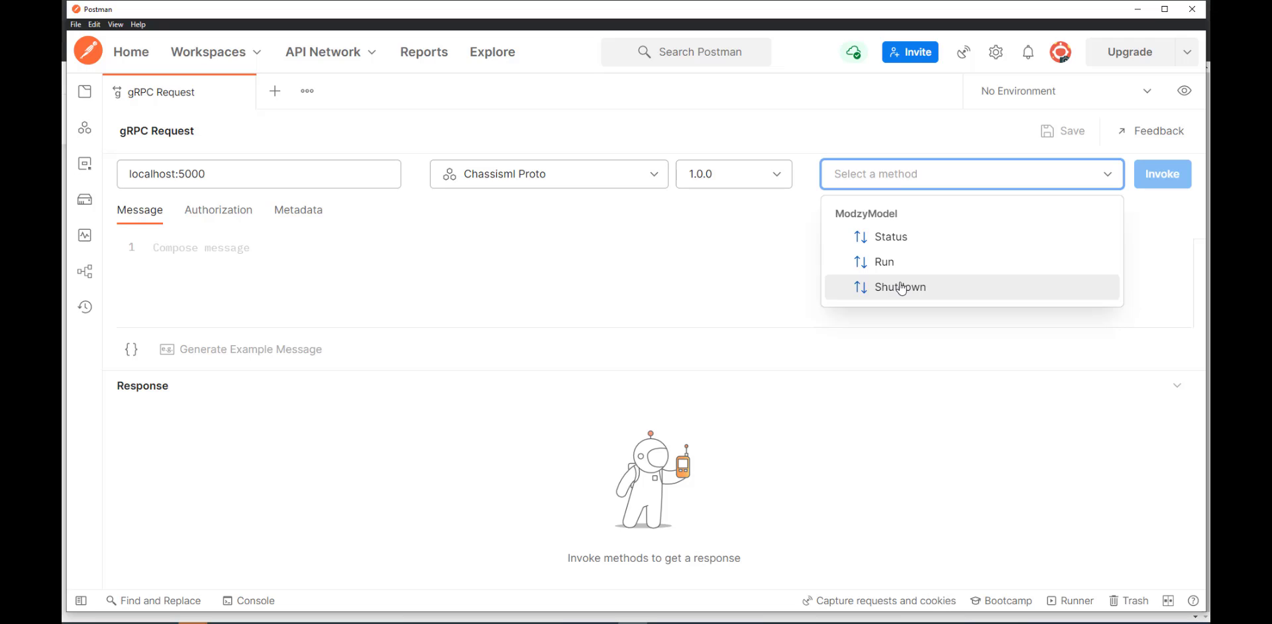
Select the ModzyModel Status method for the gRPC request and invoke it.
click(895, 237)
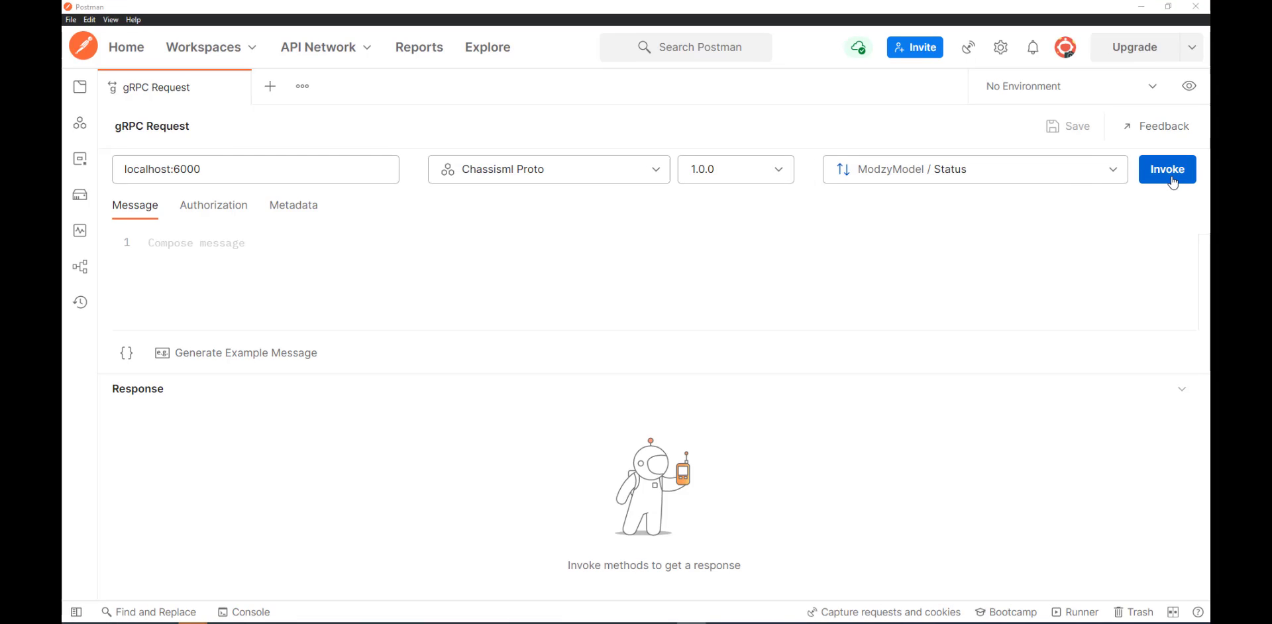
click(1167, 170)
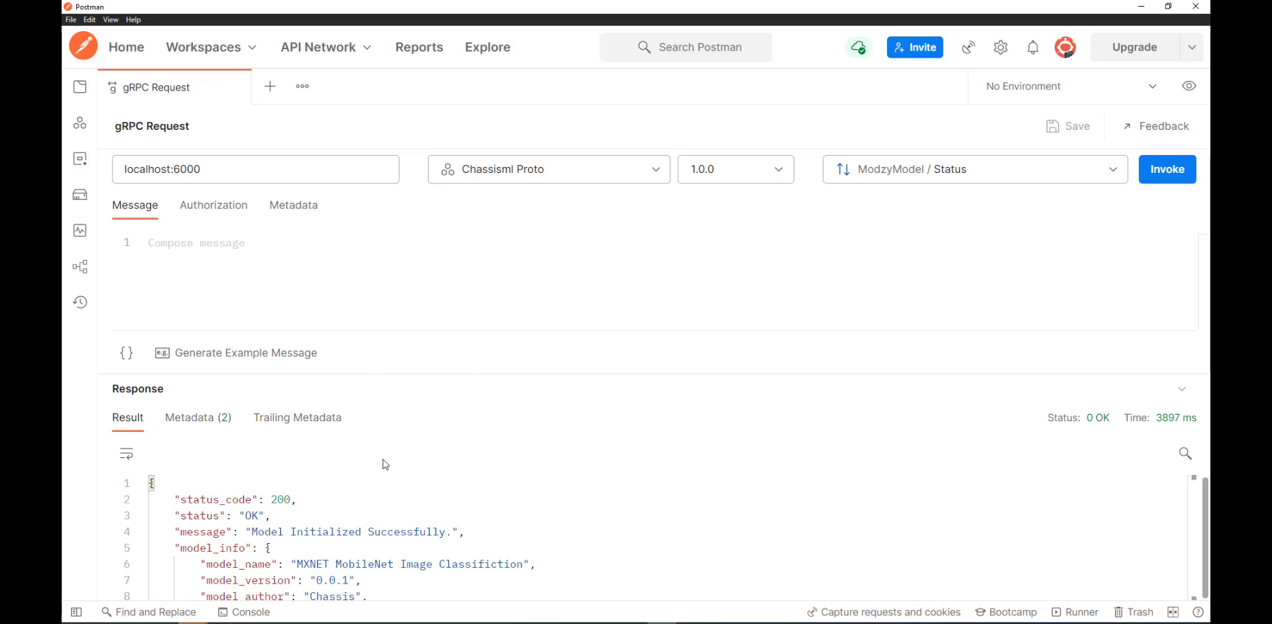
Examine the status code, message and model info in the Status response, and enlarge the response area.
double_click(279, 497)
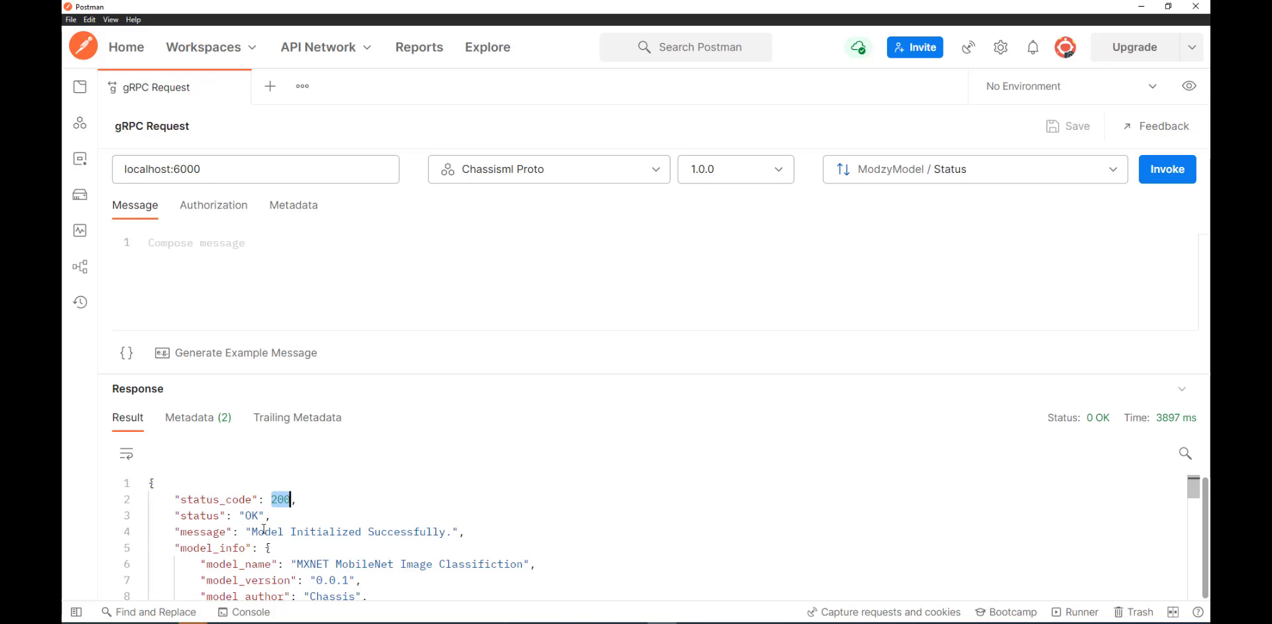
drag(264, 530, 406, 520)
click(415, 526)
scroll(415, 520, down, 1)
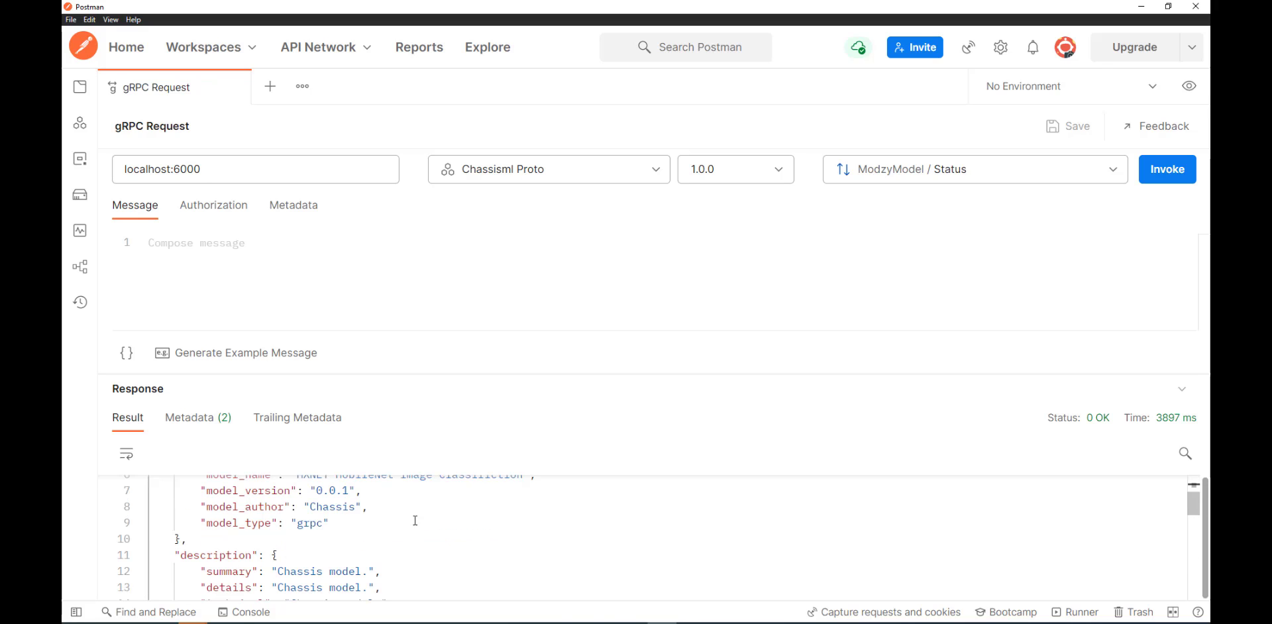
scroll(415, 521, up, 1)
drag(369, 369, 381, 330)
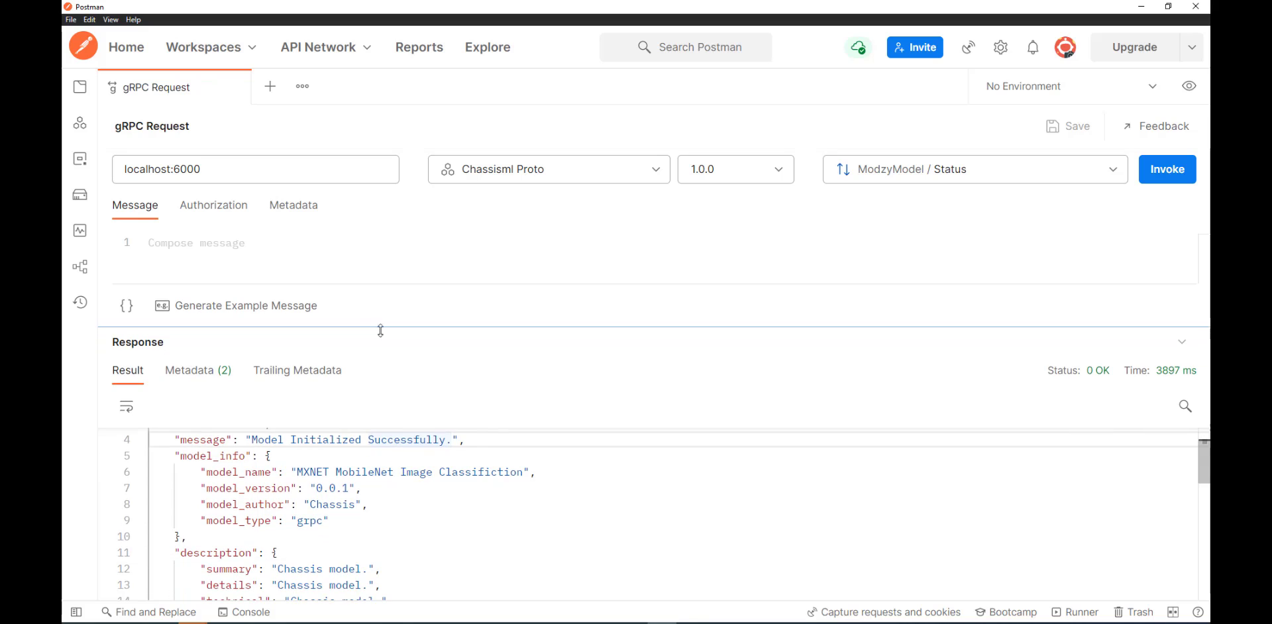
Examine the remaining model details in the Status response, including its input, output, resource and timeout sections.
scroll(389, 483, down, 7)
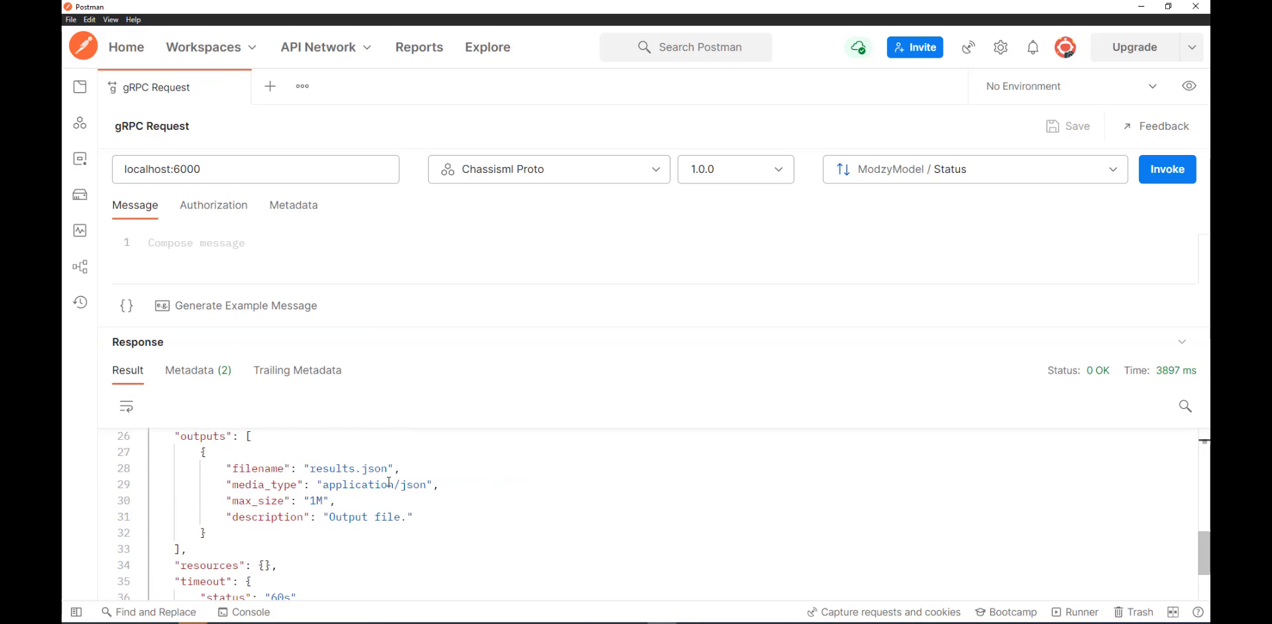
scroll(389, 483, down, 2)
scroll(388, 482, up, 11)
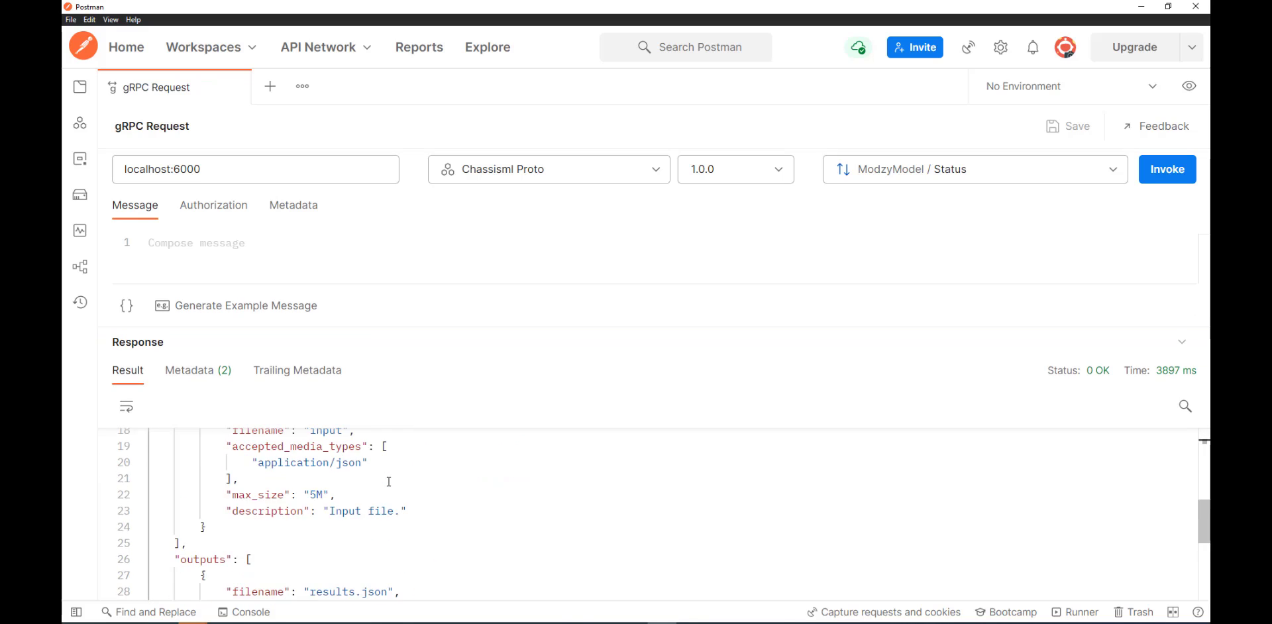
Select the ModzyModel Run method for the gRPC request and enlarge the message area.
click(994, 169)
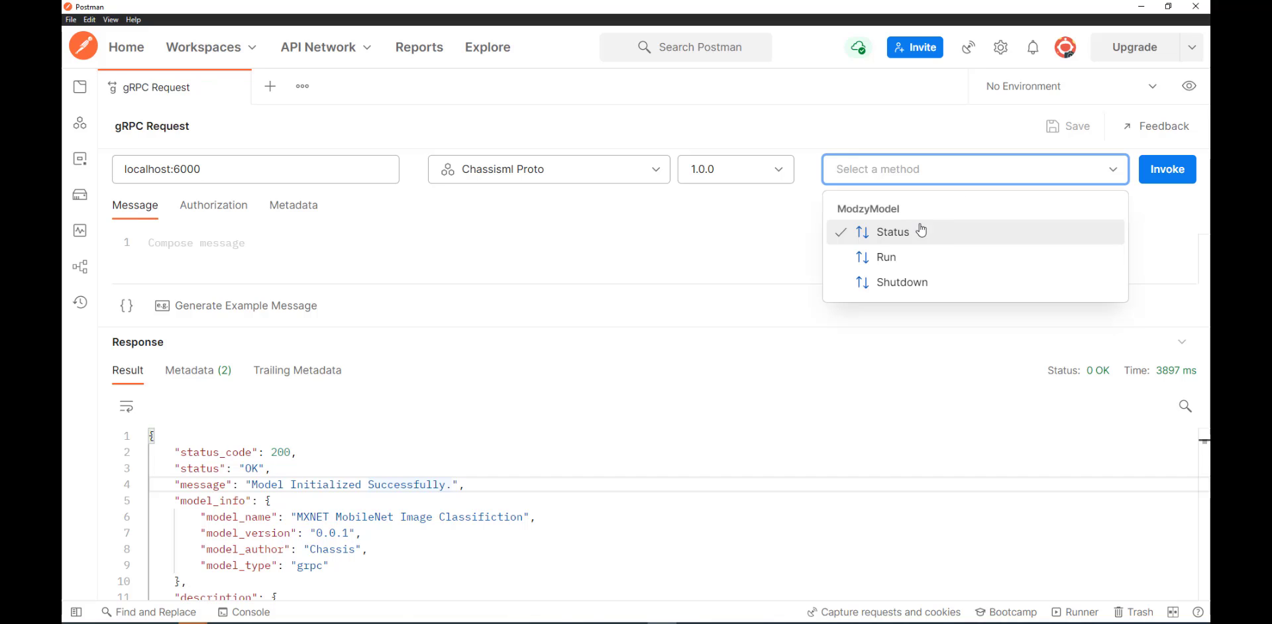
click(897, 257)
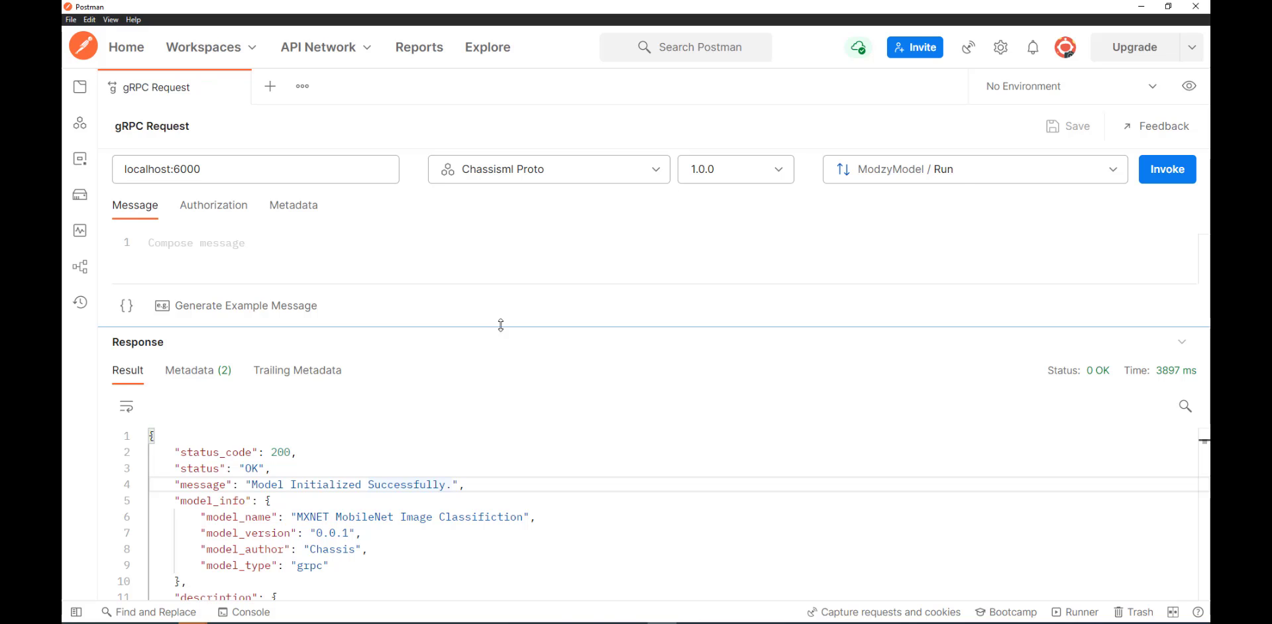
drag(501, 324, 496, 423)
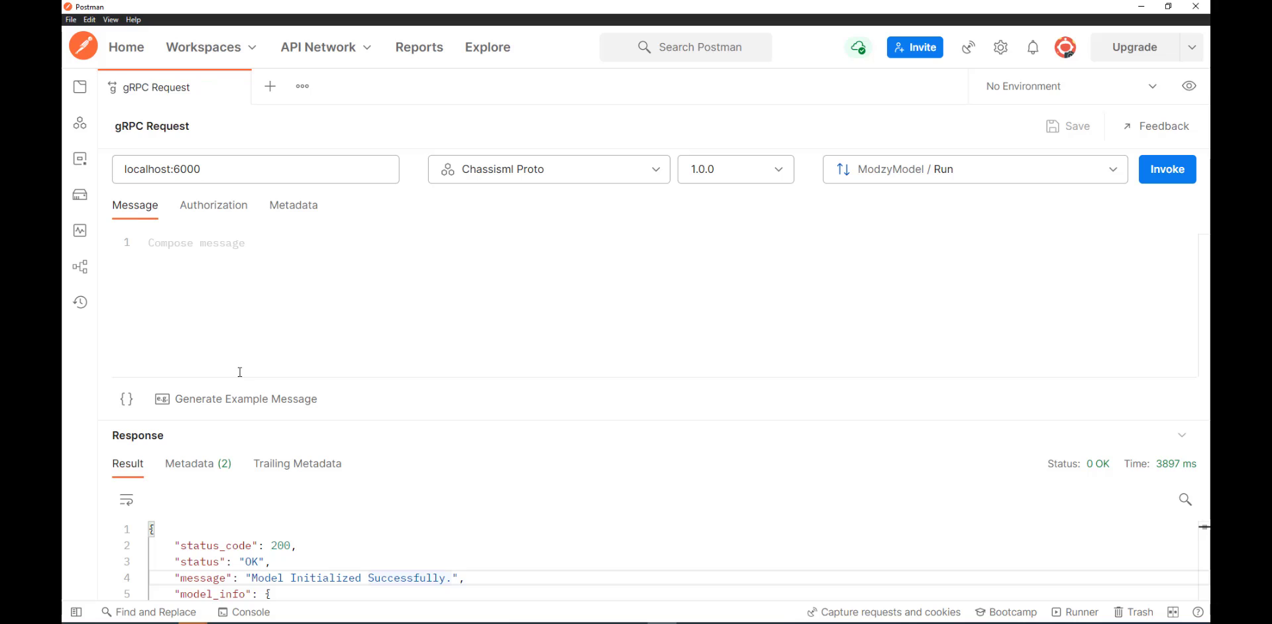
Generate an example message and replace it with JSON setting detect_drift and explain to false, with one nested input of "base64-encoded-image".
click(245, 400)
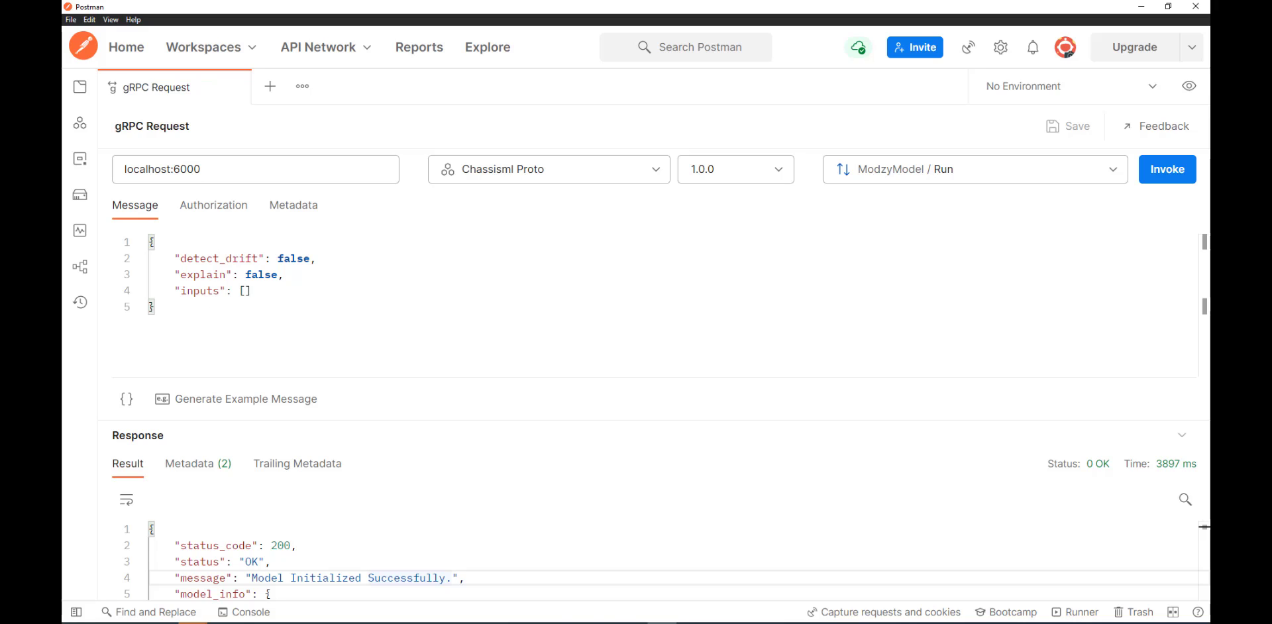
drag(192, 310, 118, 239)
text({     "detect_drift": false,     "explain": false,     "inputs": [         {             "input": {"input": "base64-encoded-image"}         }     ] })
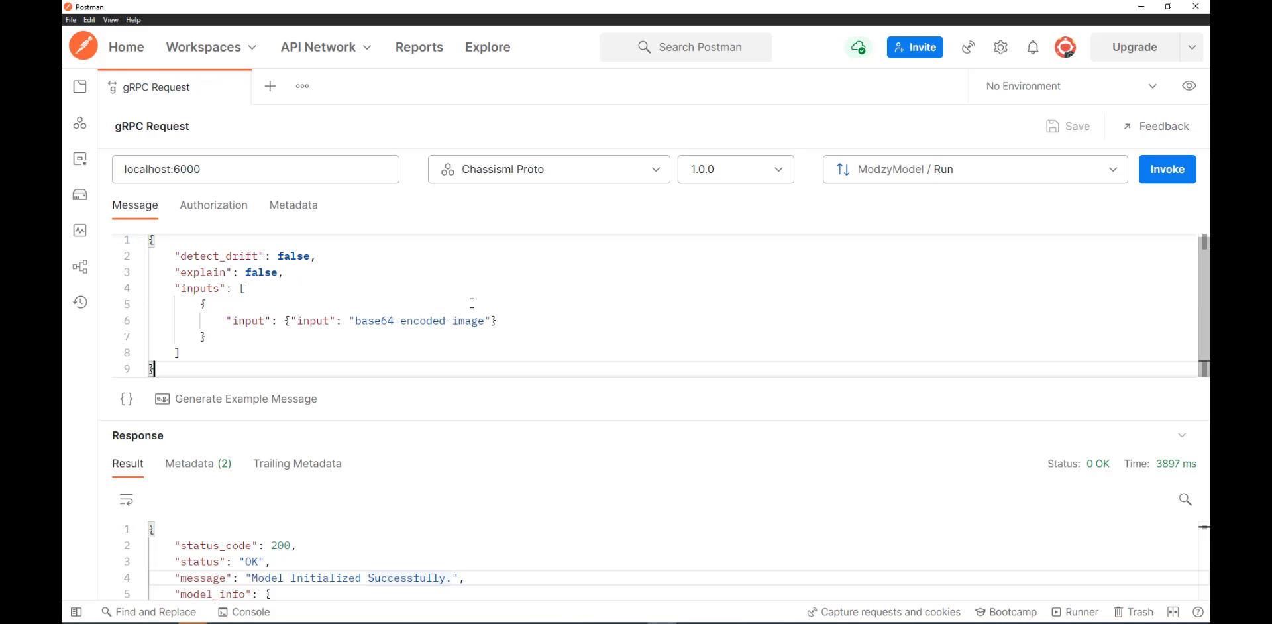
Clear the base64-encoded-image placeholder from the input value, keeping its surrounding quotation marks.
click(354, 321)
key(ctrl+shift+Right)
key(ctrl+shift+Right)
key(ctrl+shift+Right)
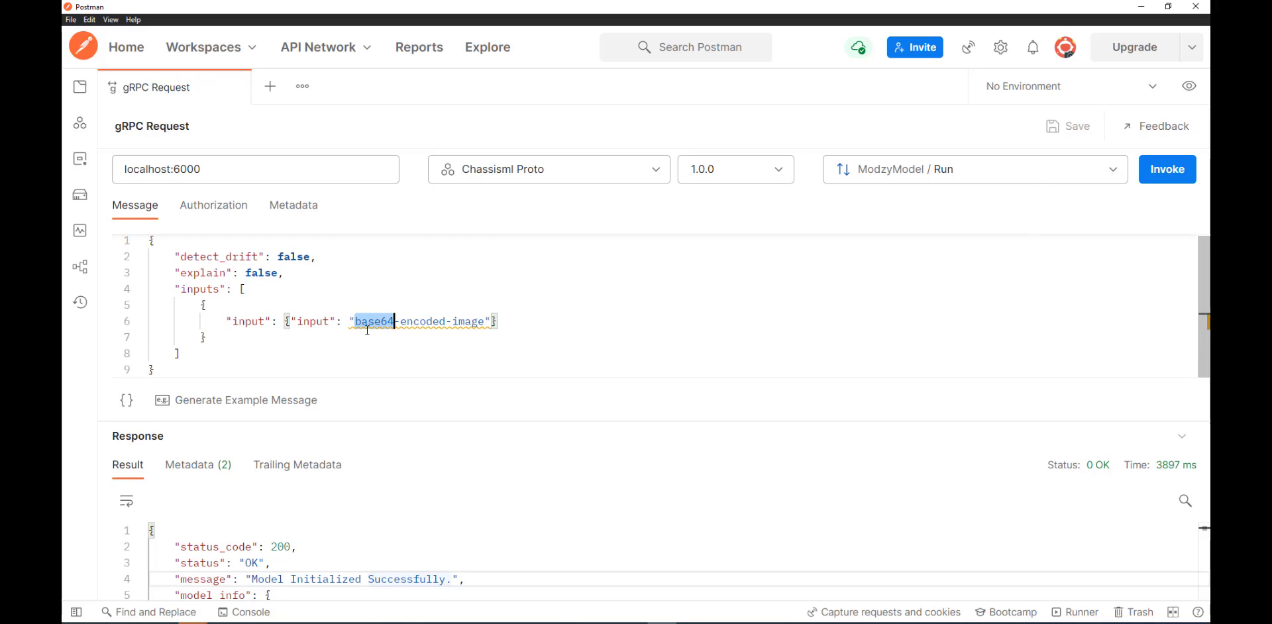
key(shift+Left)
key(BackSpace)
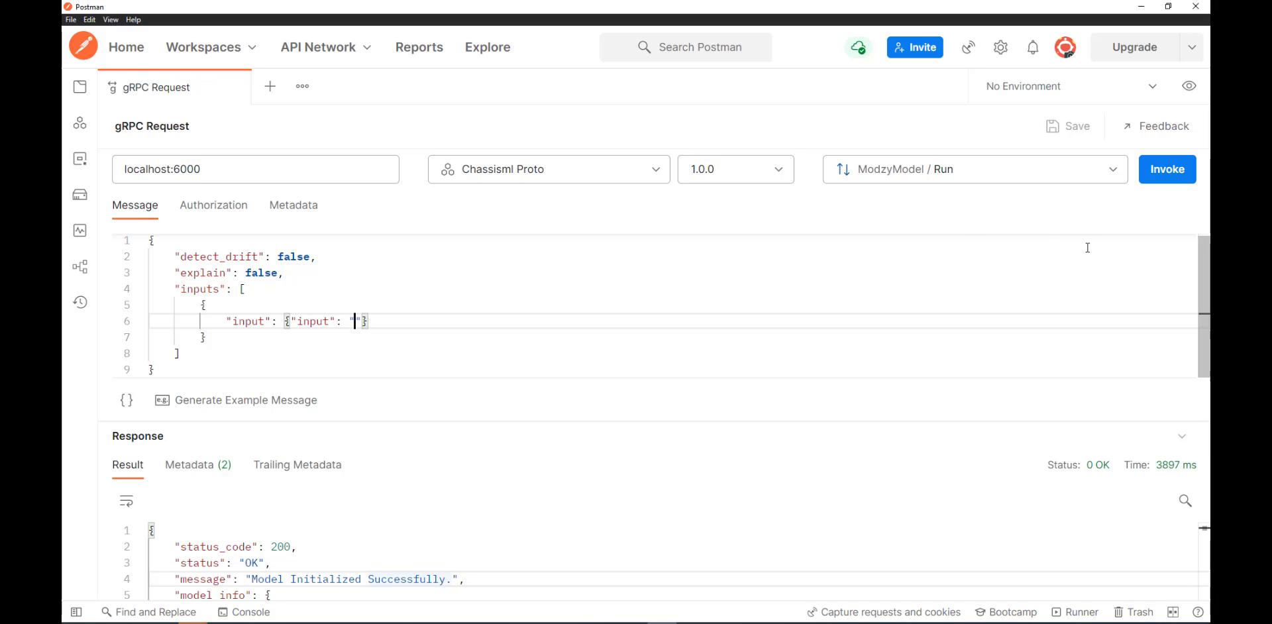
Switch to the Base64 Image Encoder page in Chrome and upload dog.jpg from the chassis-tutorial-vids folder.
drag(1209, 132, 604, 230)
key(alt+Tab)
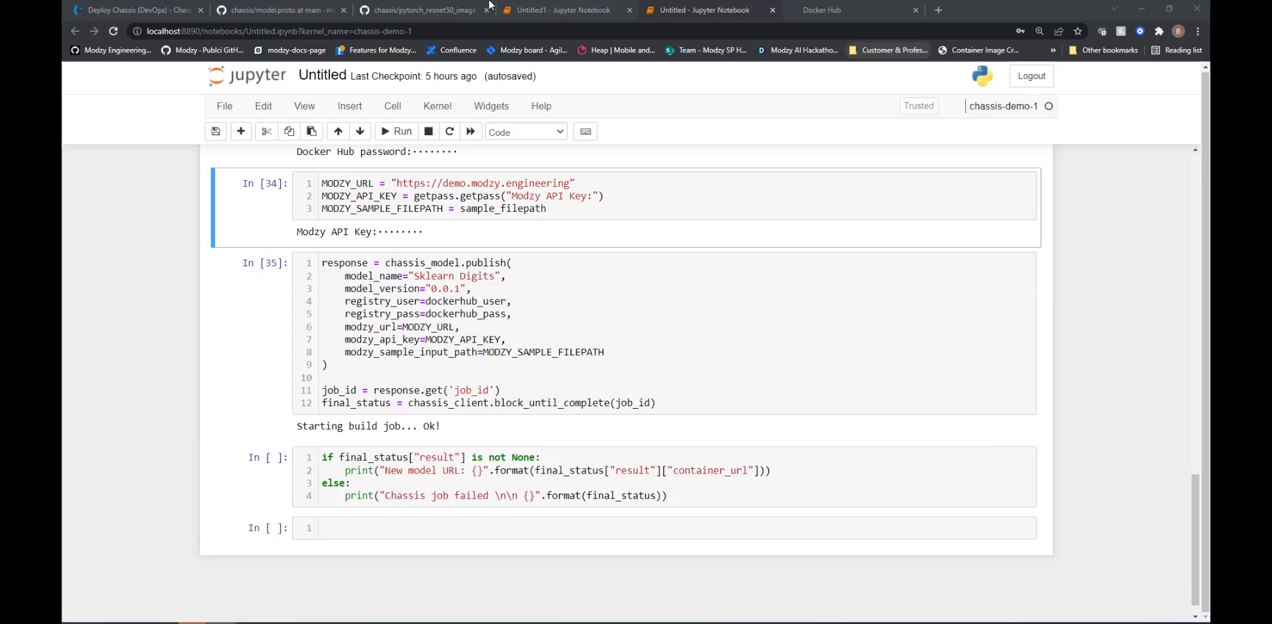
click(418, 10)
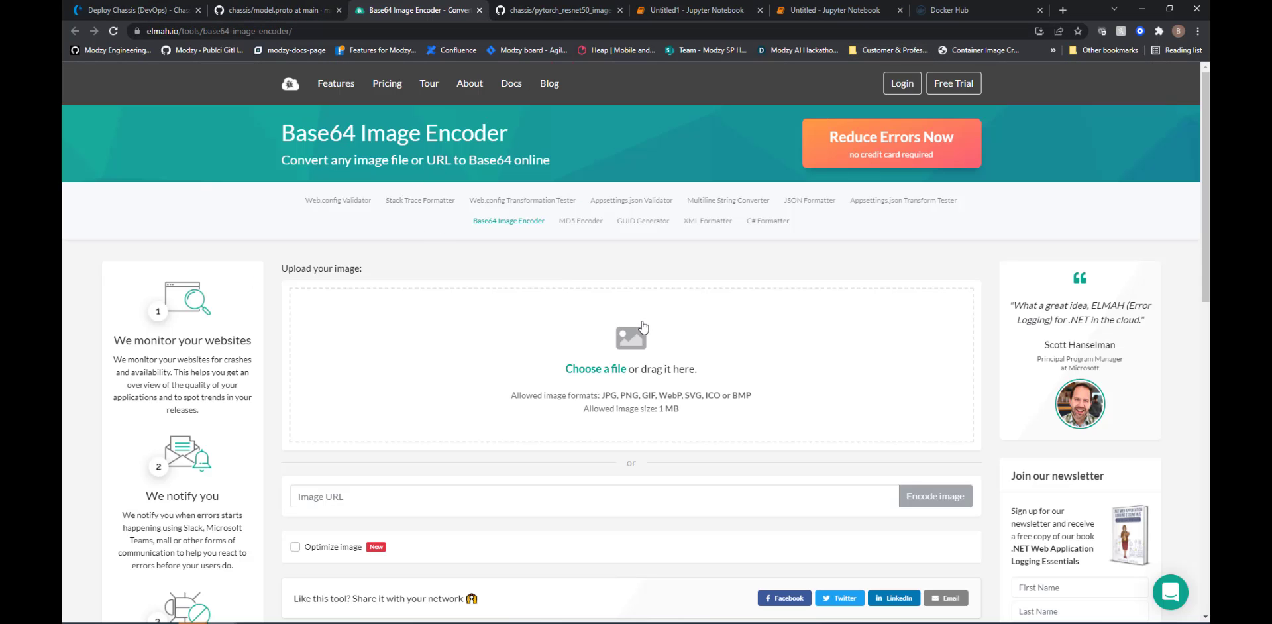
click(629, 343)
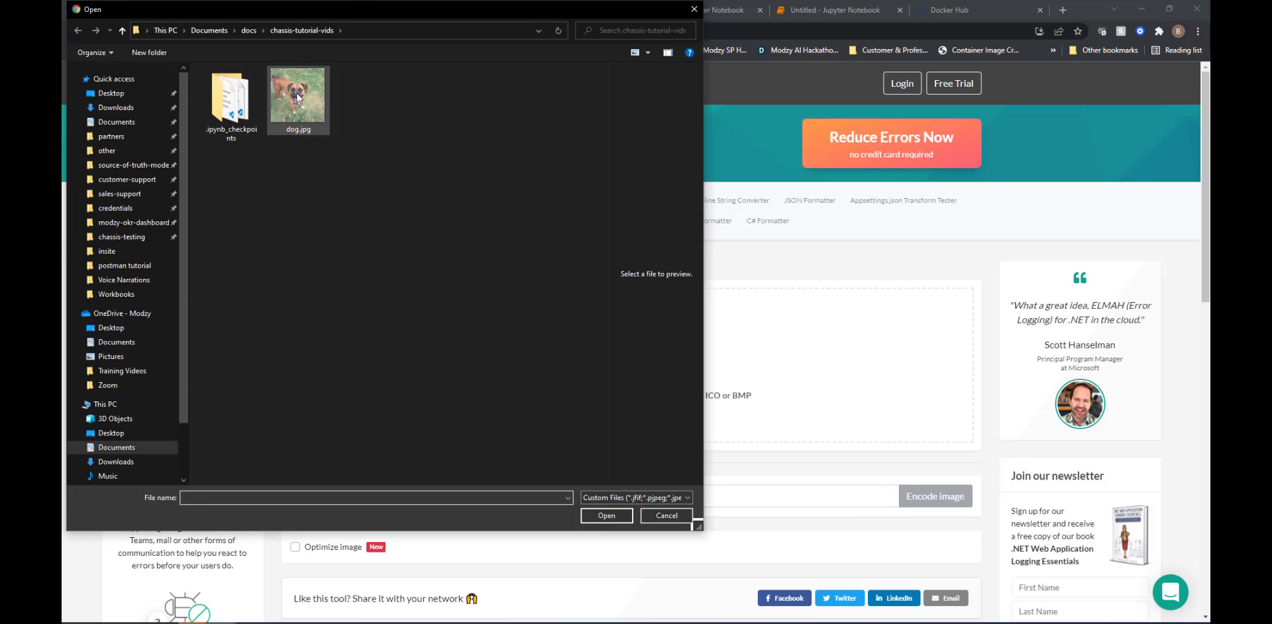
click(298, 98)
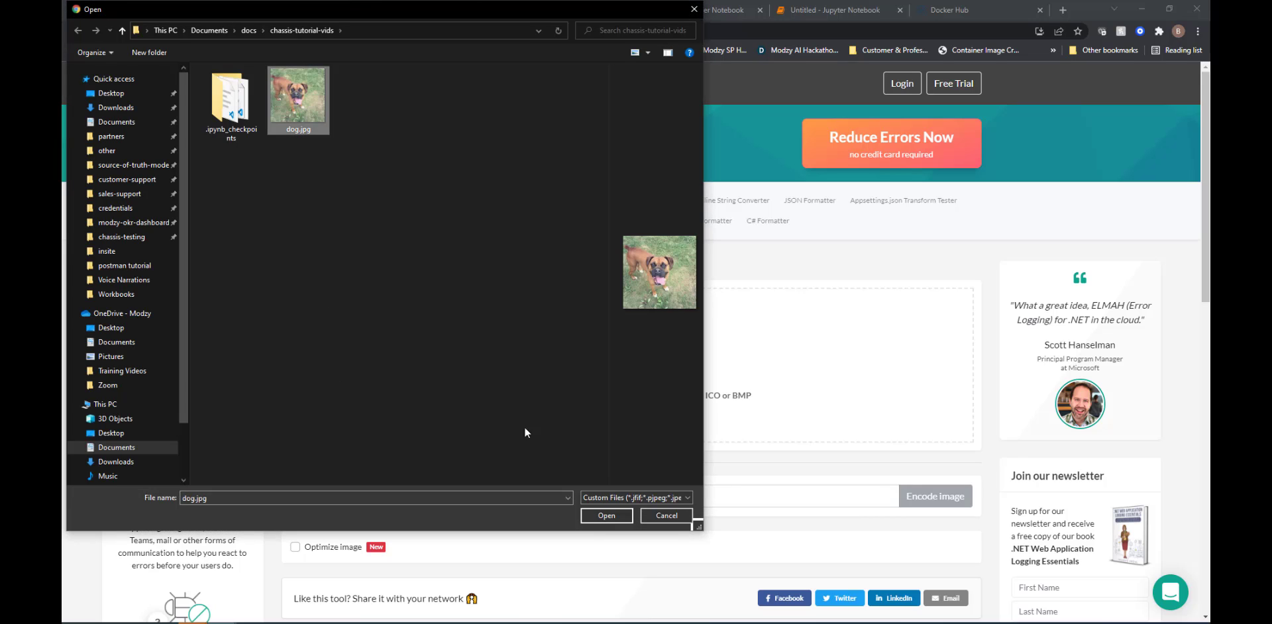
click(606, 515)
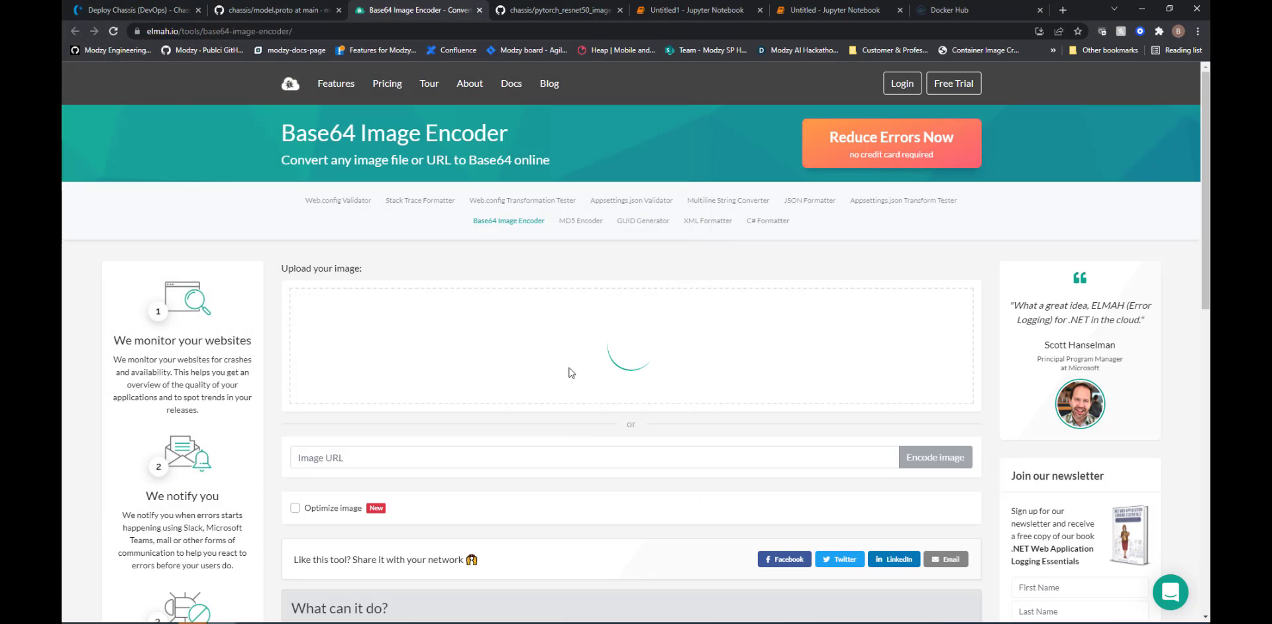
Copy the image's Base64 equivalent and paste it between the empty quotes of the input value in Postman's request message.
scroll(621, 366, down, 3)
scroll(621, 366, down, 1)
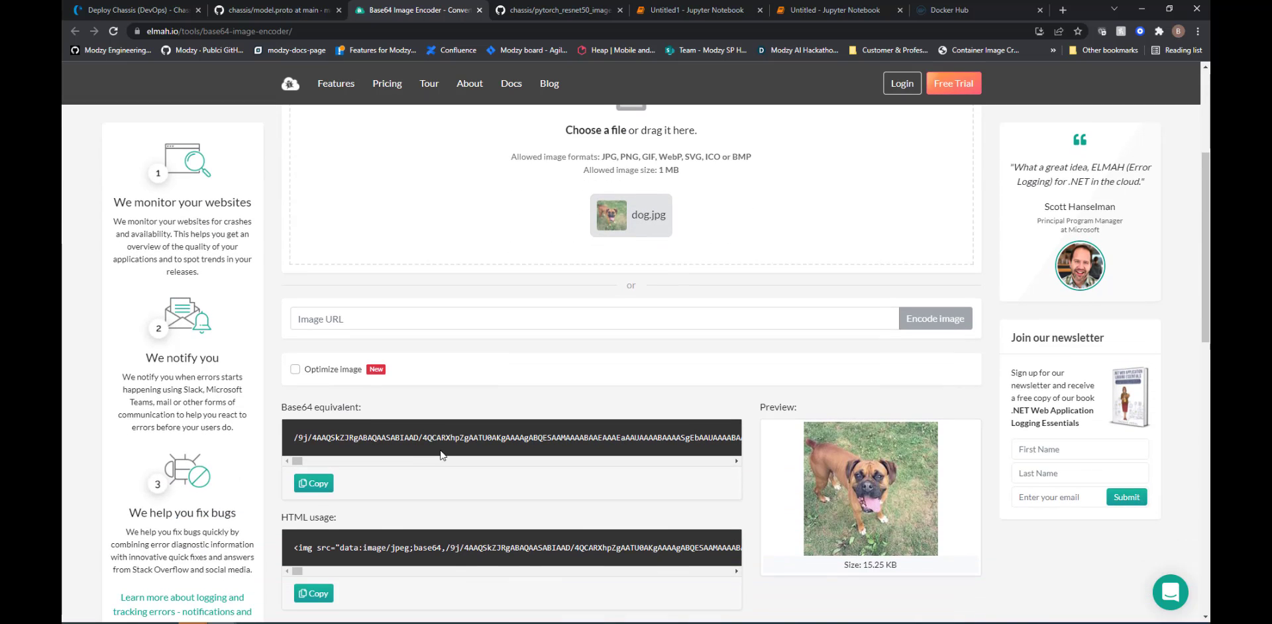
click(312, 483)
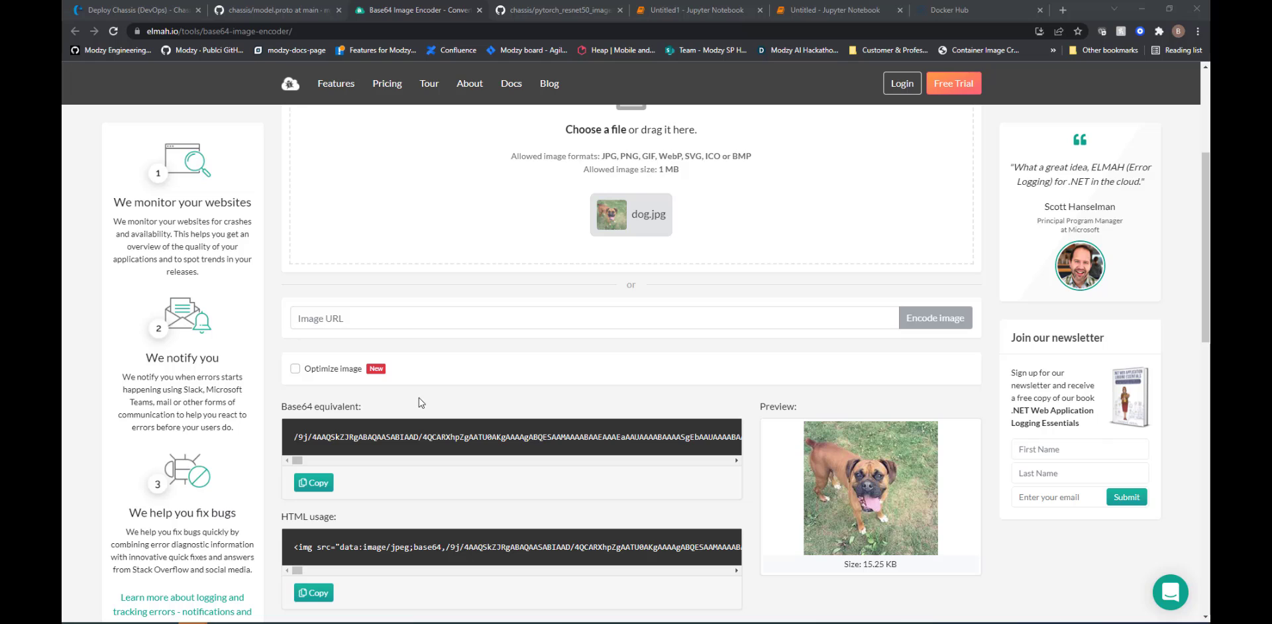
key(alt+Tab)
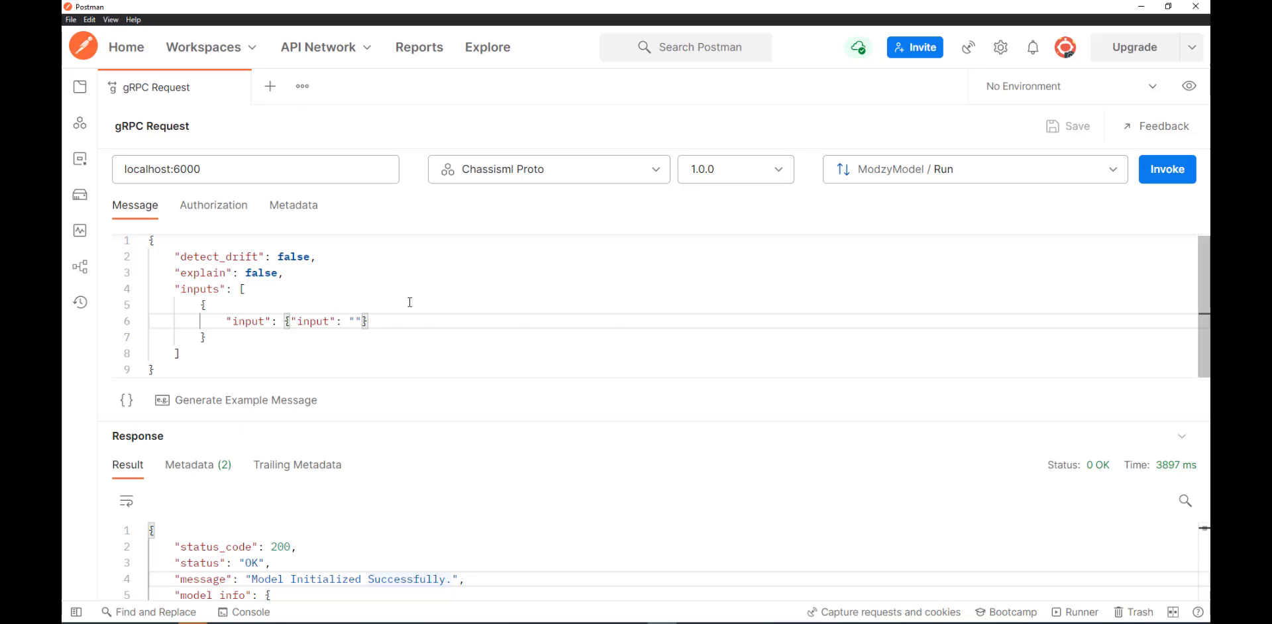
key(ctrl+v)
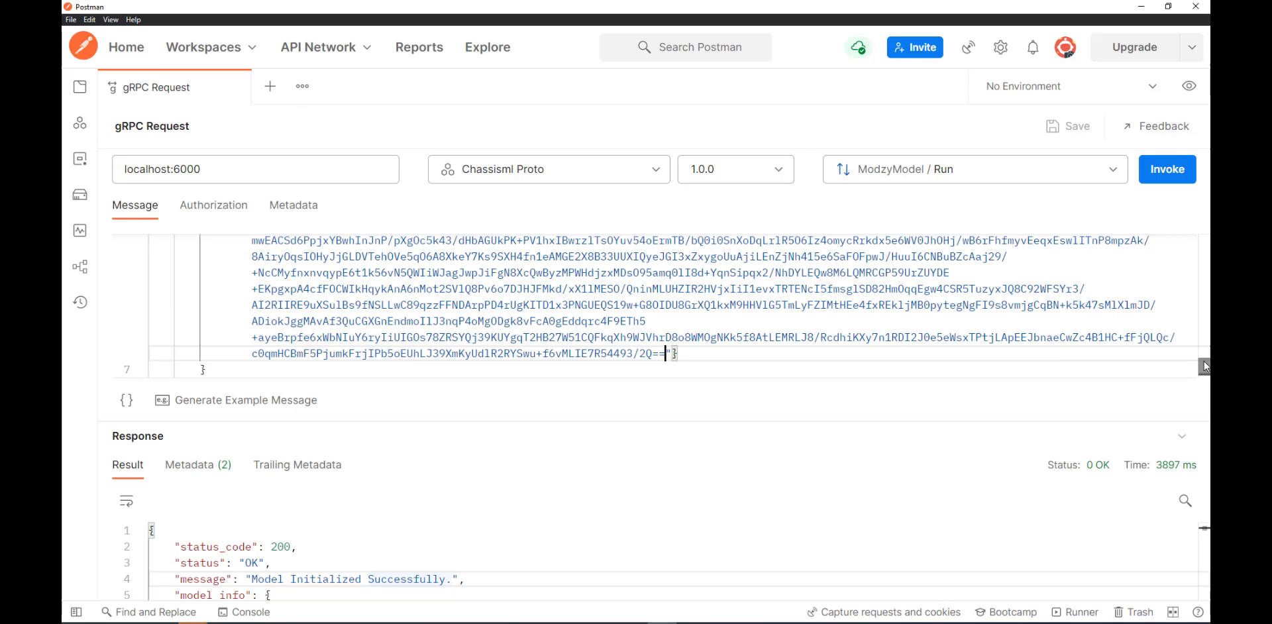
Check the start of the message with the encoded image and invoke the Run method.
drag(1204, 367, 1205, 237)
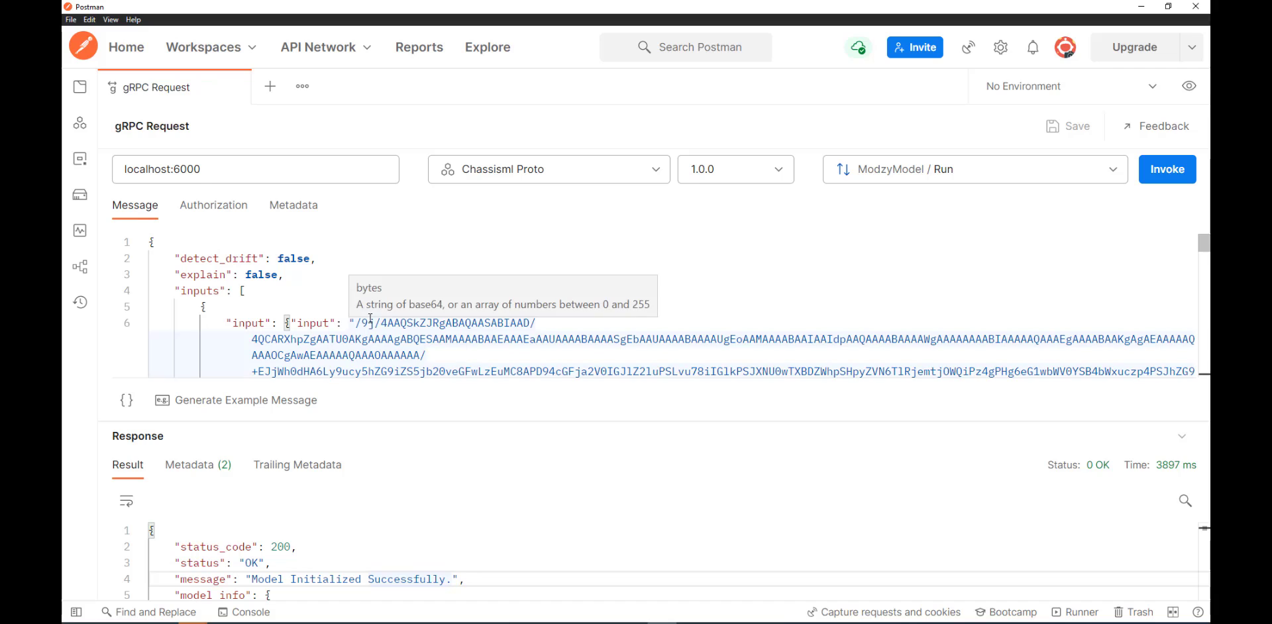
mouse_move(328, 326)
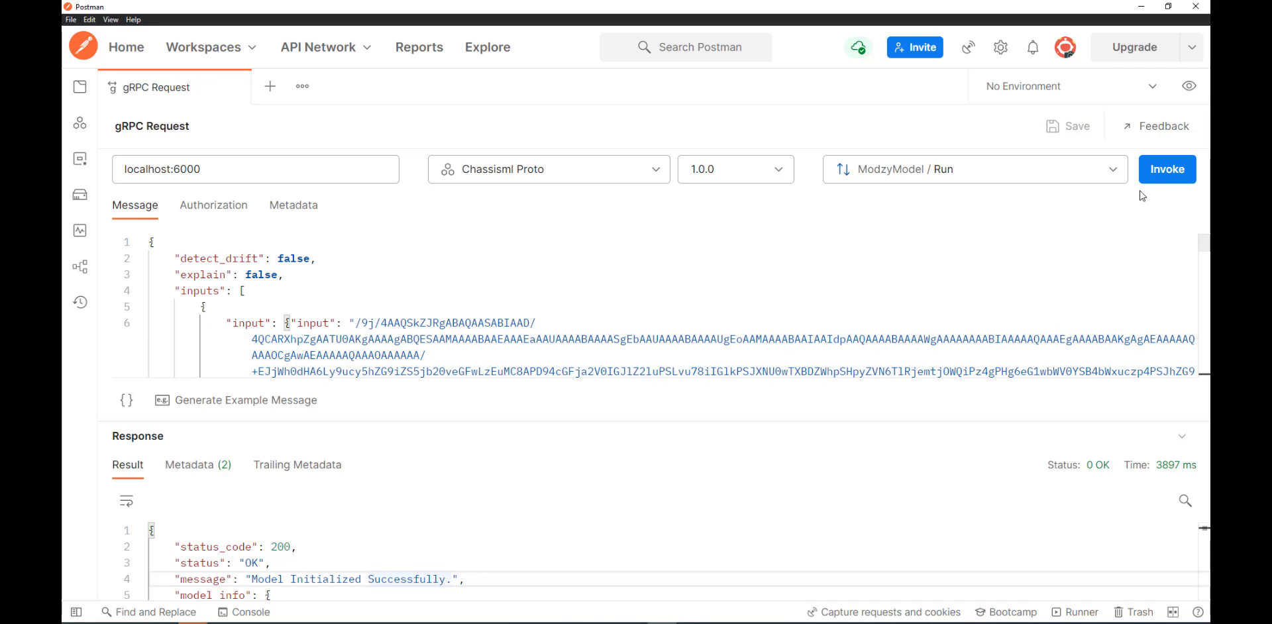
click(1167, 169)
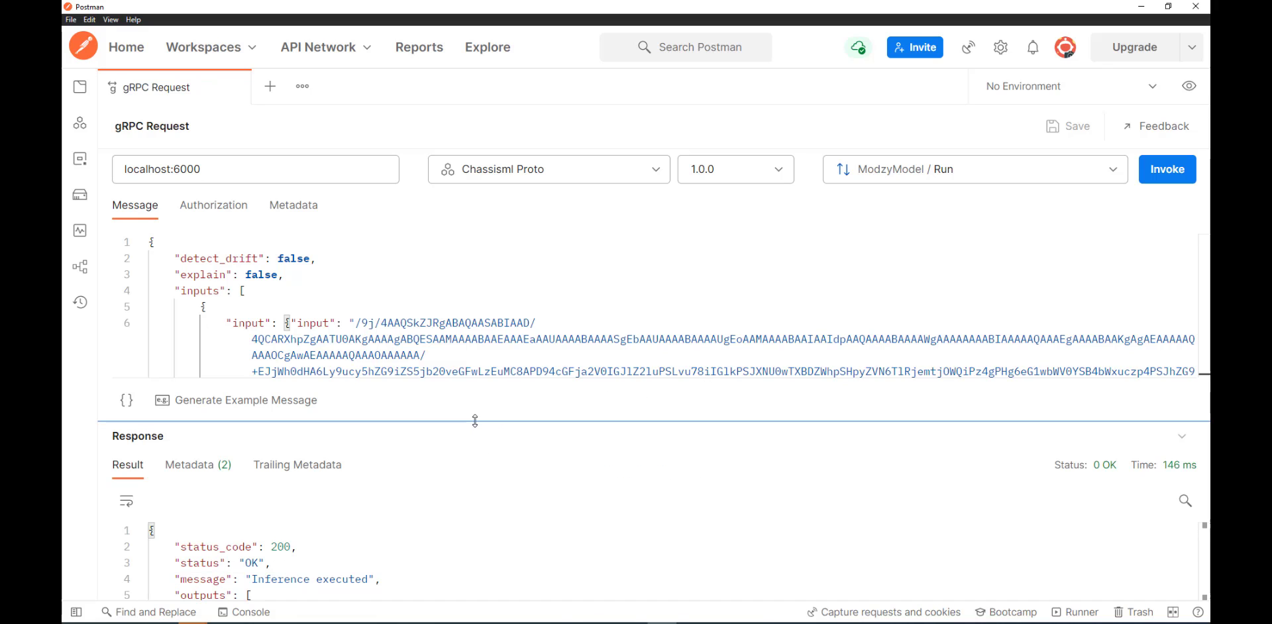
Enlarge the response area and examine the status code, message and outputs of the Run response.
drag(476, 419, 514, 293)
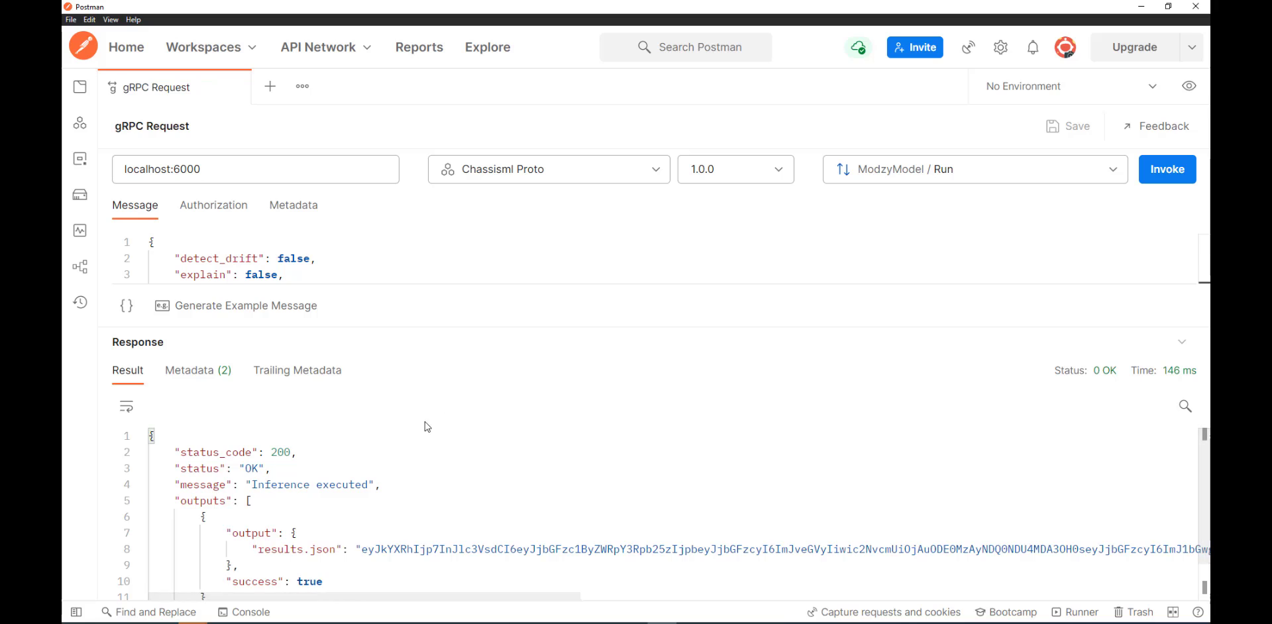
scroll(370, 455, down, 1)
scroll(367, 456, up, 1)
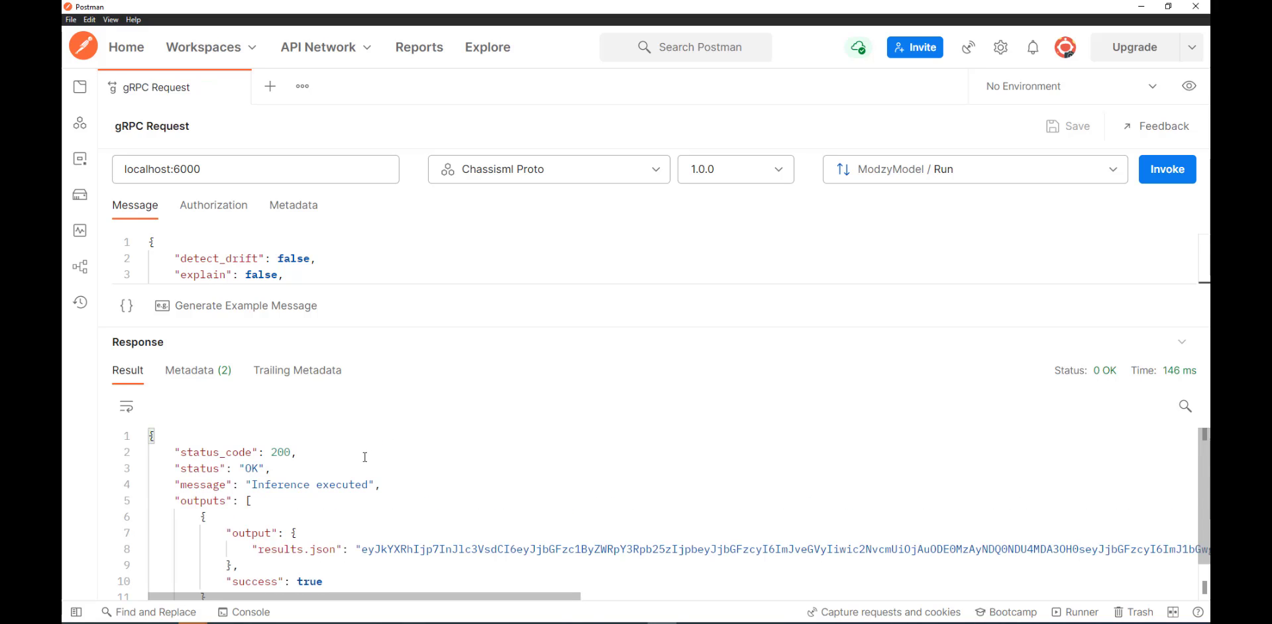
double_click(280, 452)
drag(279, 485, 329, 488)
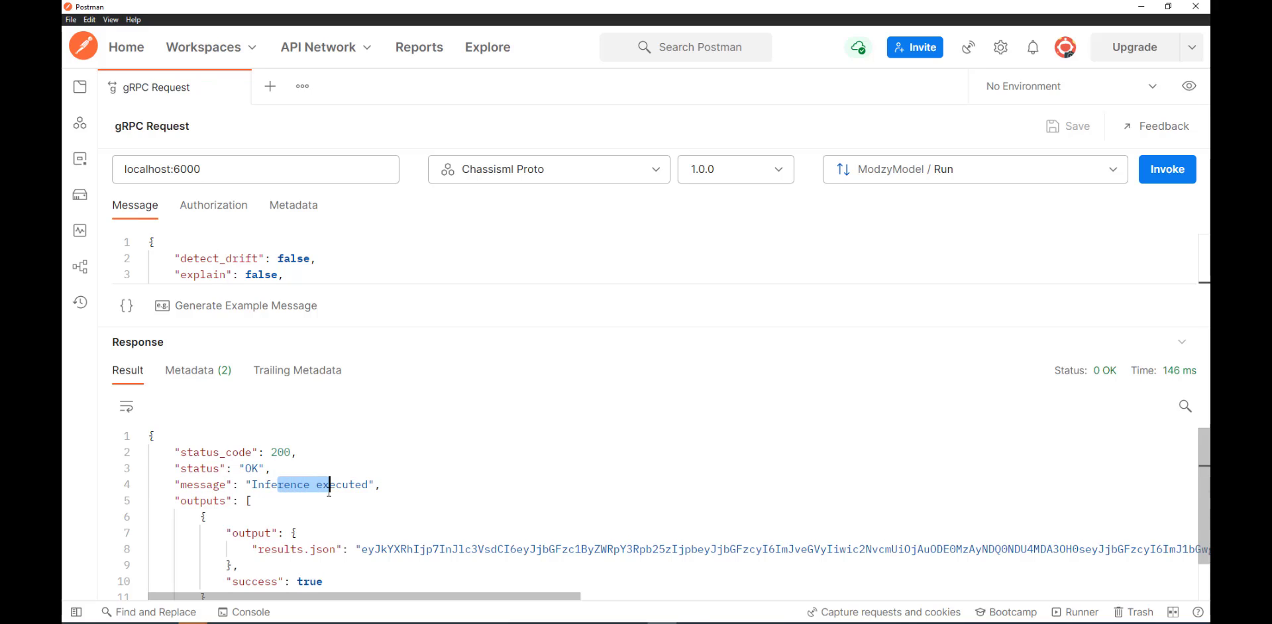
click(418, 487)
scroll(473, 477, down, 1)
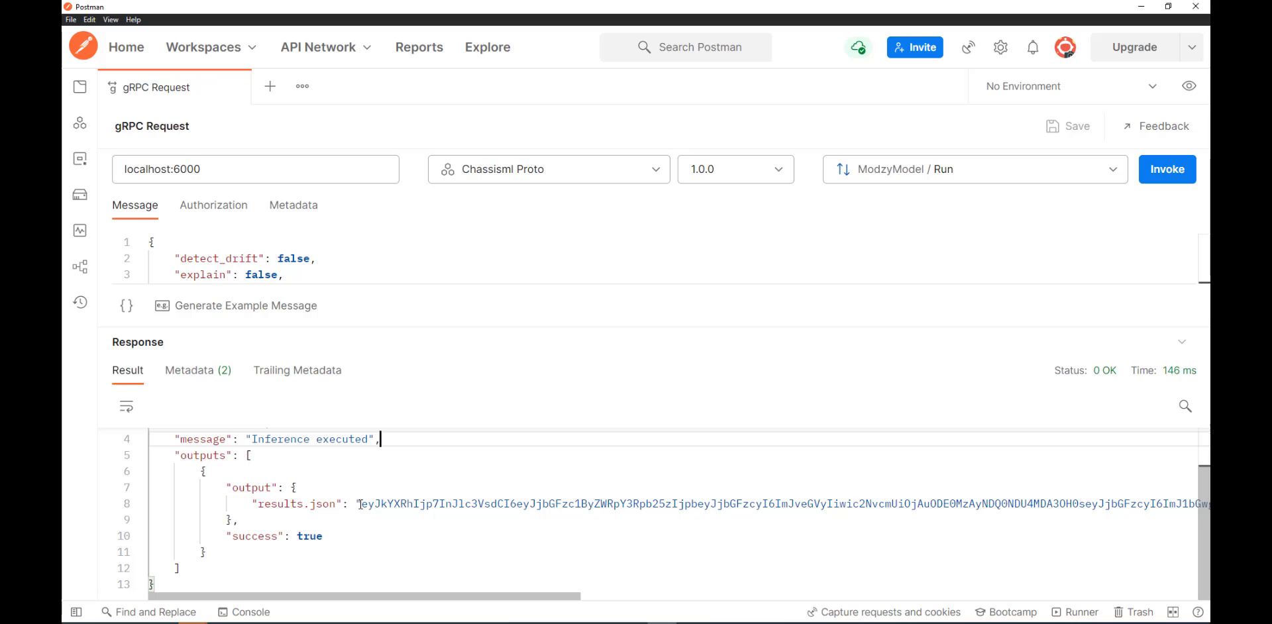
Copy the full results.json string from the Run response and decode it from Base64 on base64decode.org in Chrome.
drag(401, 597, 1179, 505)
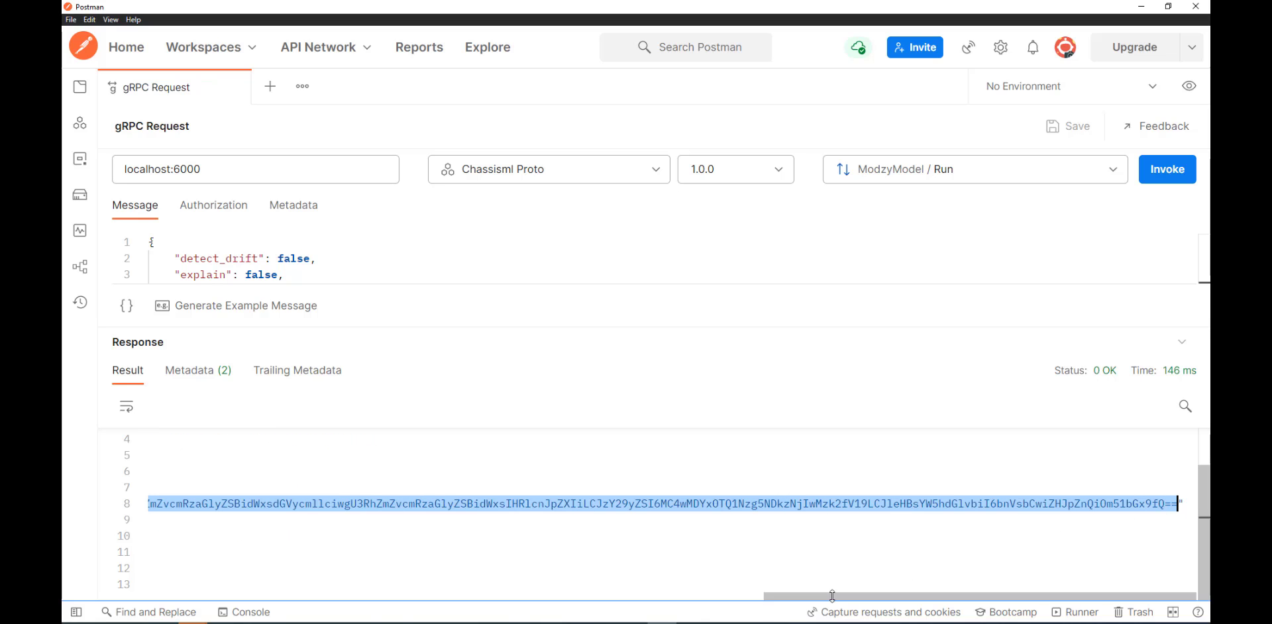
drag(832, 595, 212, 596)
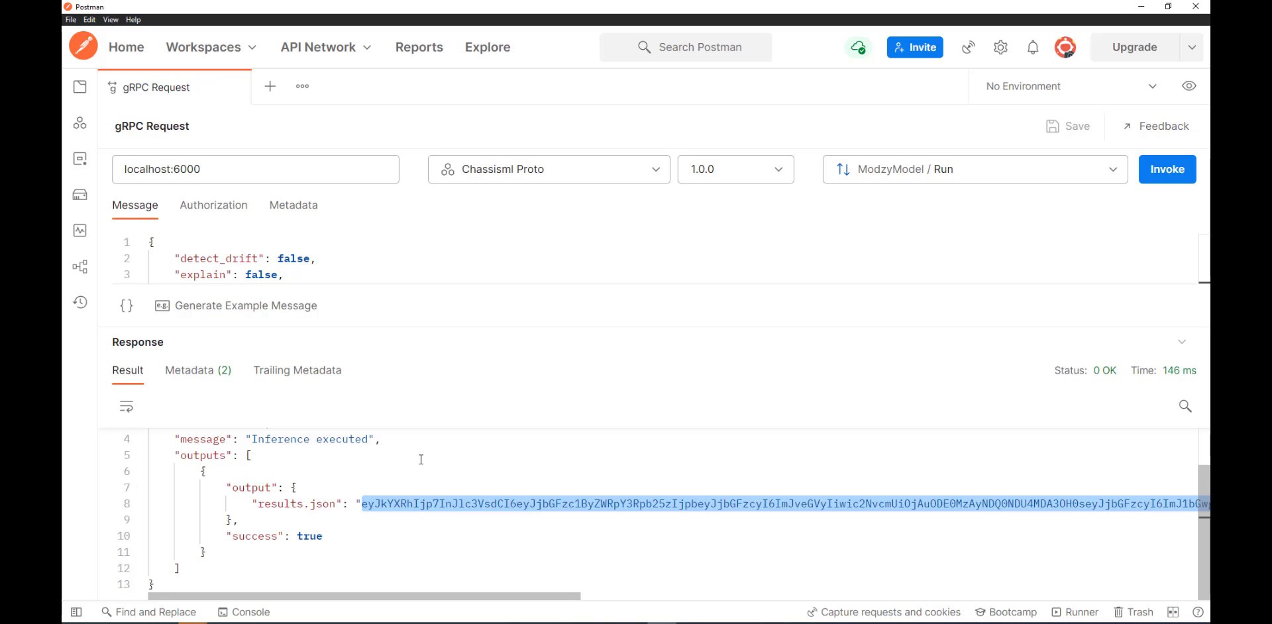
key(alt+Tab)
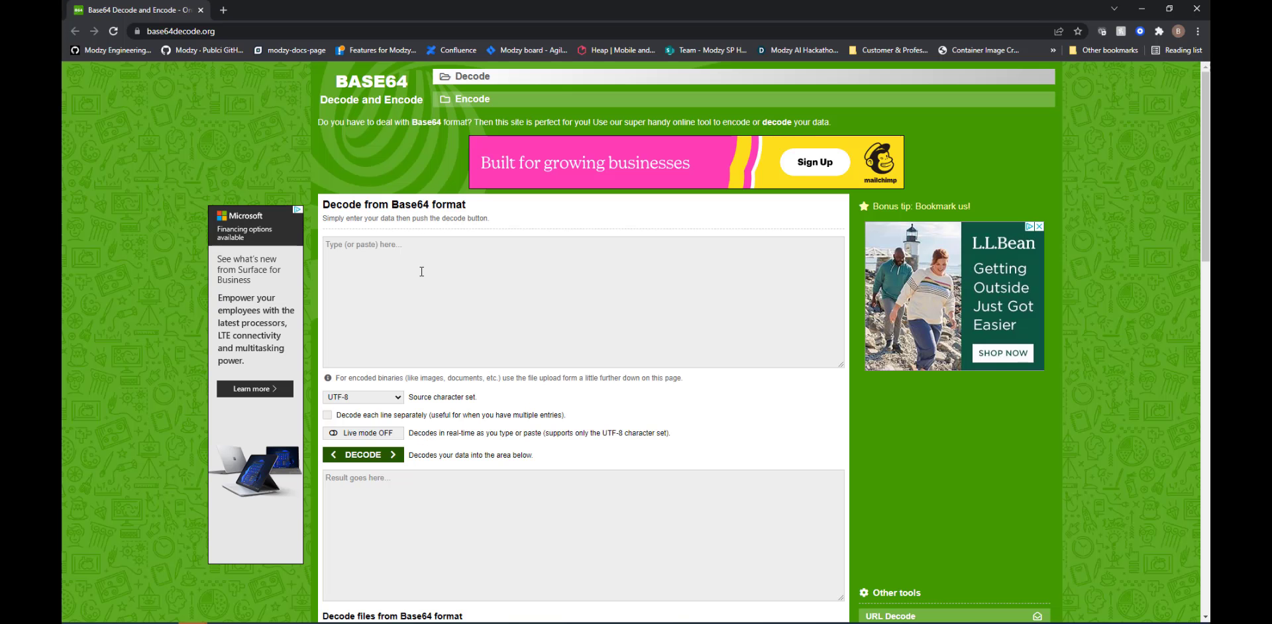
click(406, 262)
key(ctrl+v)
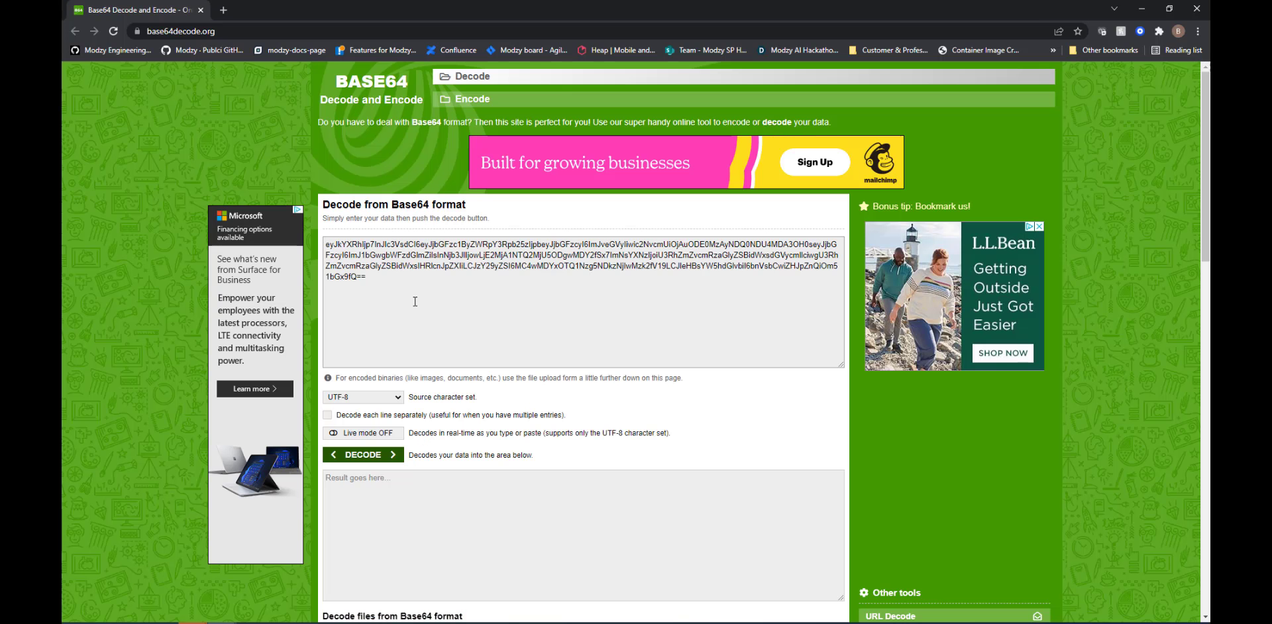
click(363, 455)
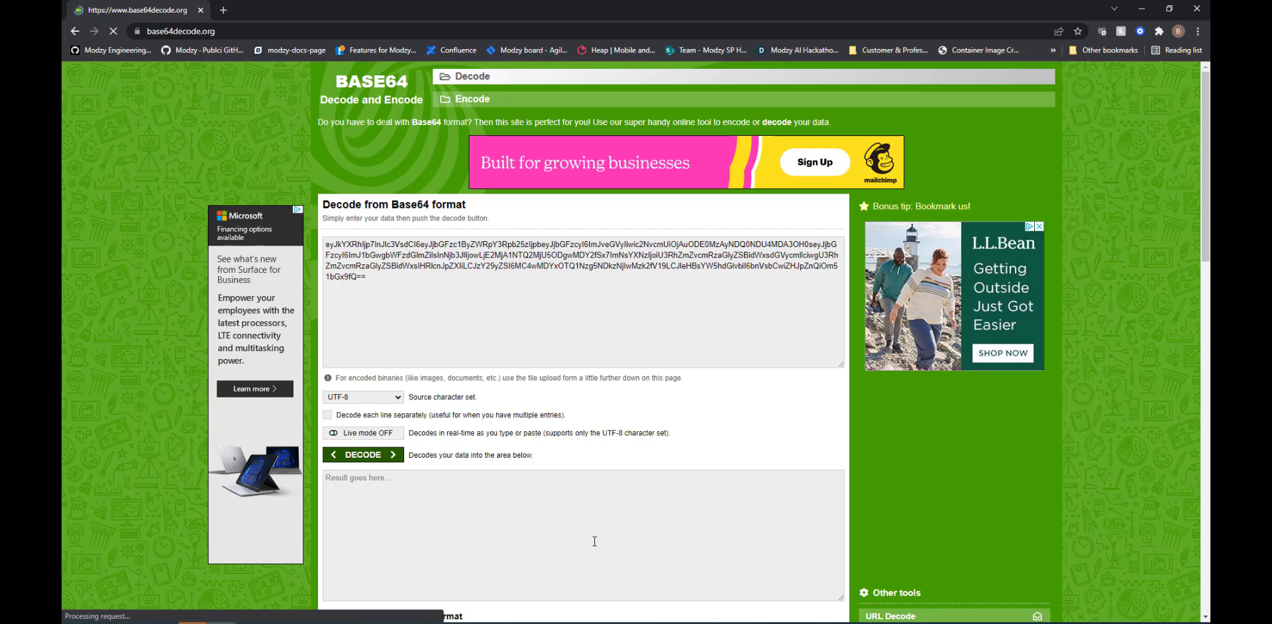
Examine the predicted classes and their scores in the decoded JSON result.
click(732, 490)
drag(732, 489, 319, 472)
click(346, 499)
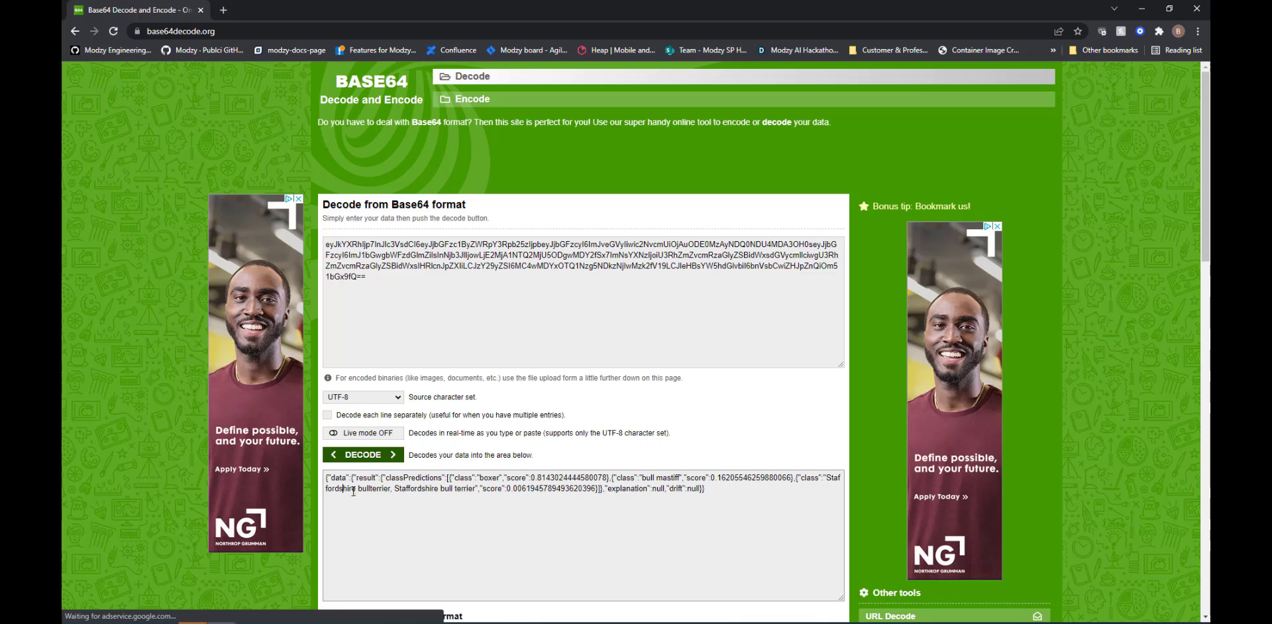
double_click(490, 479)
drag(530, 478, 565, 477)
click(568, 478)
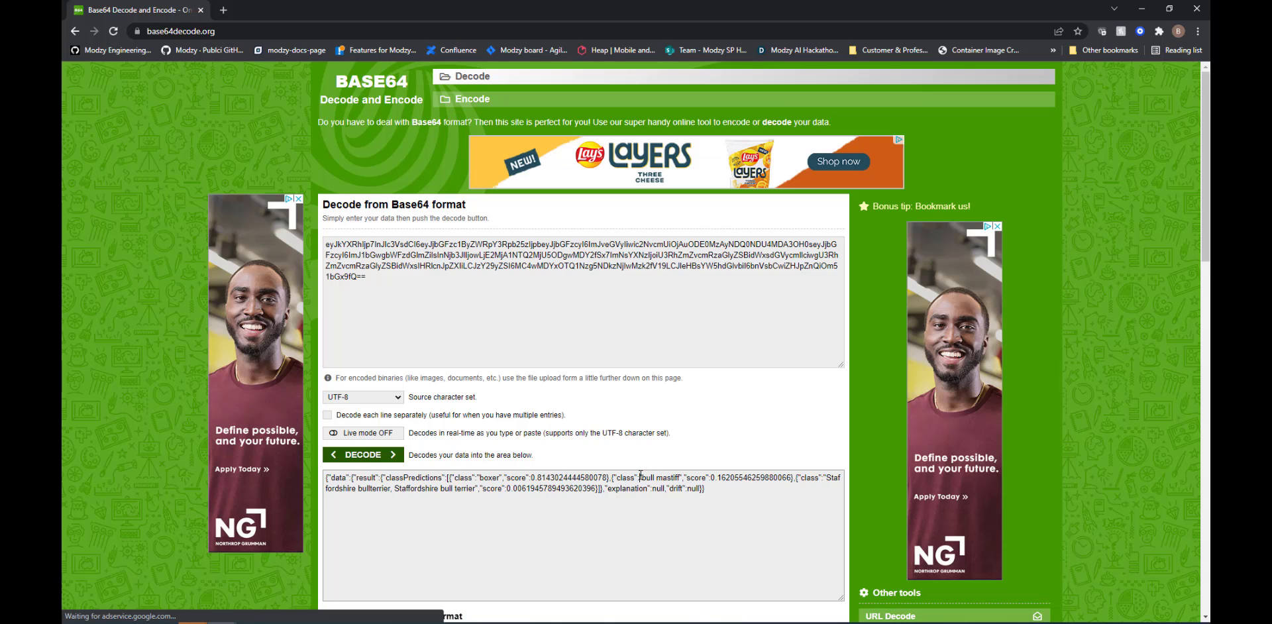
drag(640, 478, 683, 479)
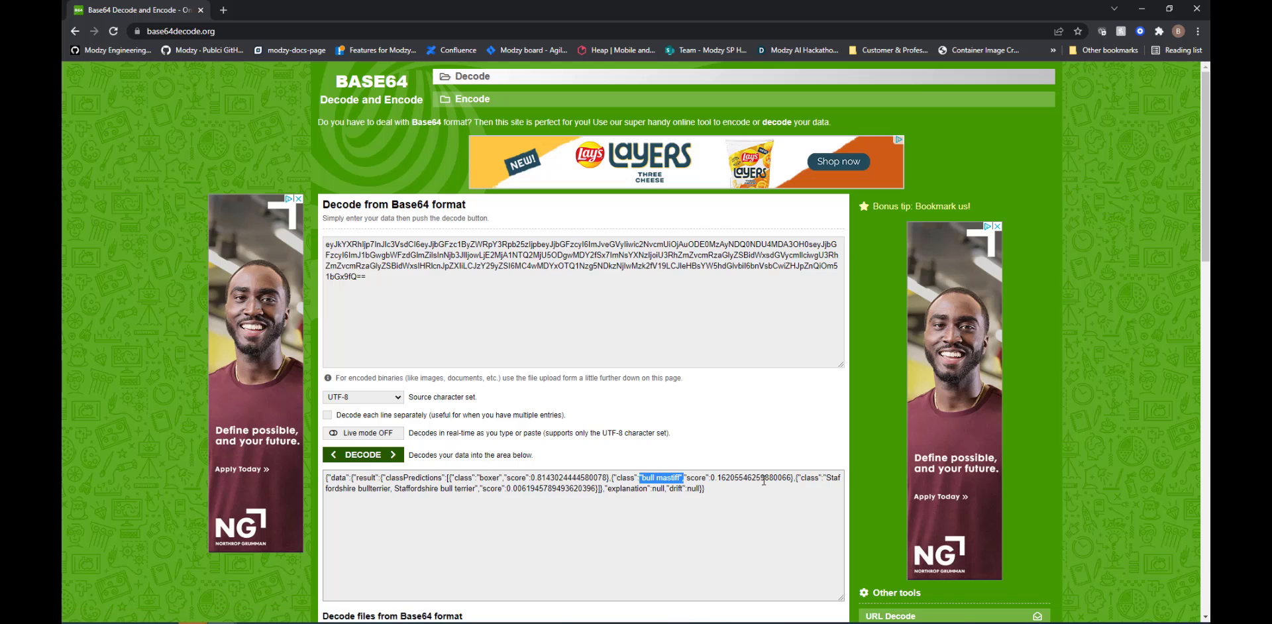
click(572, 513)
Return to Postman, select the ModzyModel Shutdown method for the gRPC request and invoke it.
key(alt+Tab)
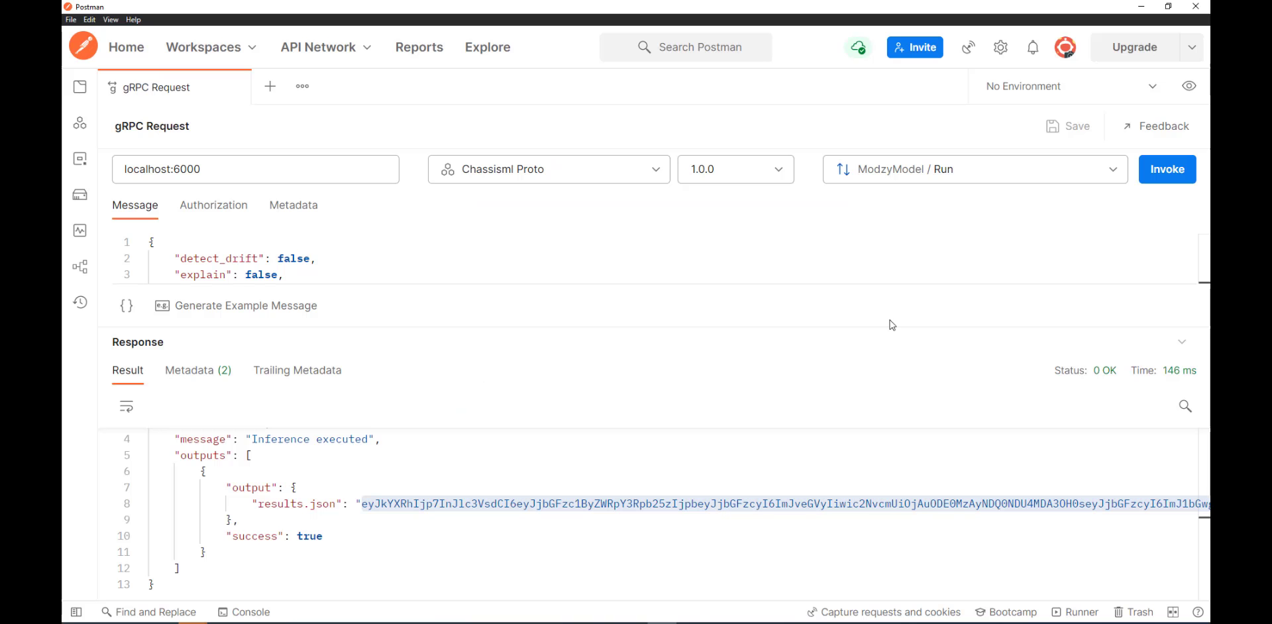
click(929, 166)
click(906, 284)
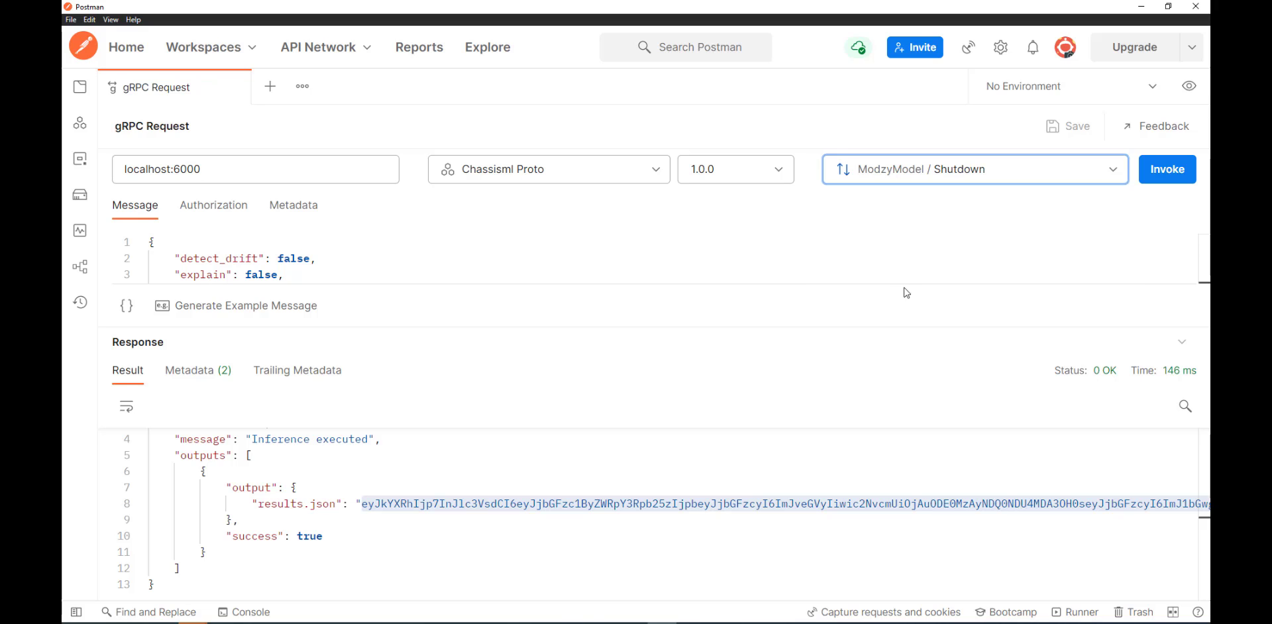
click(1166, 172)
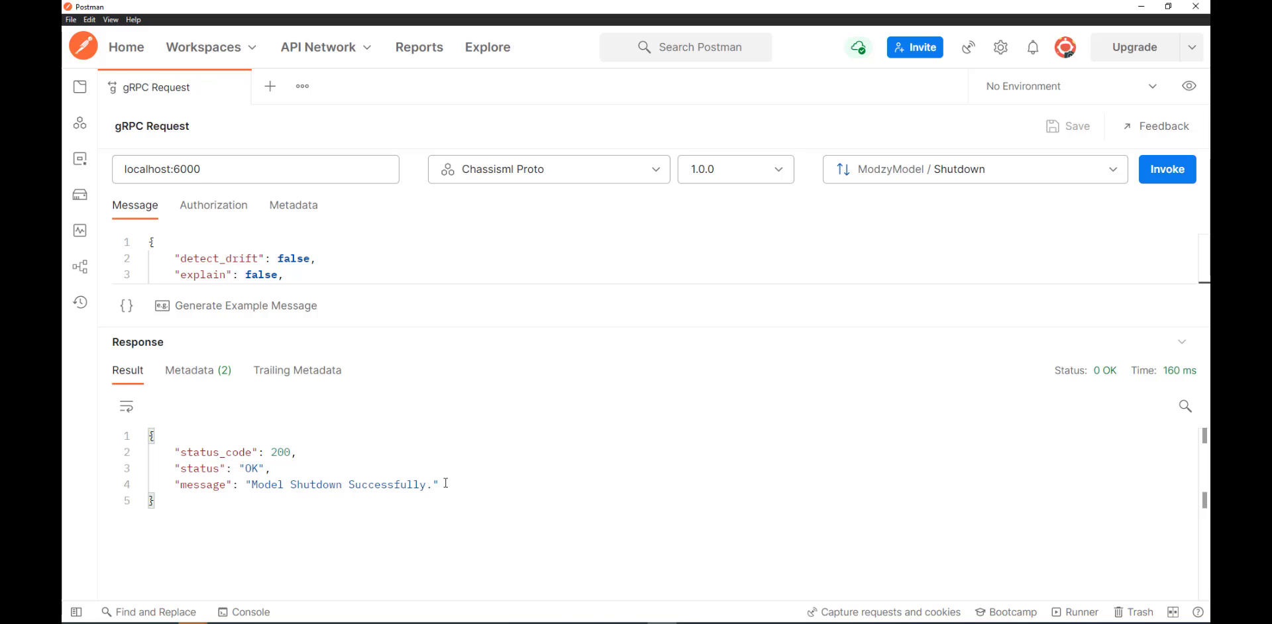
Examine the status code, status and message in the Shutdown response.
drag(445, 483, 133, 454)
click(390, 464)
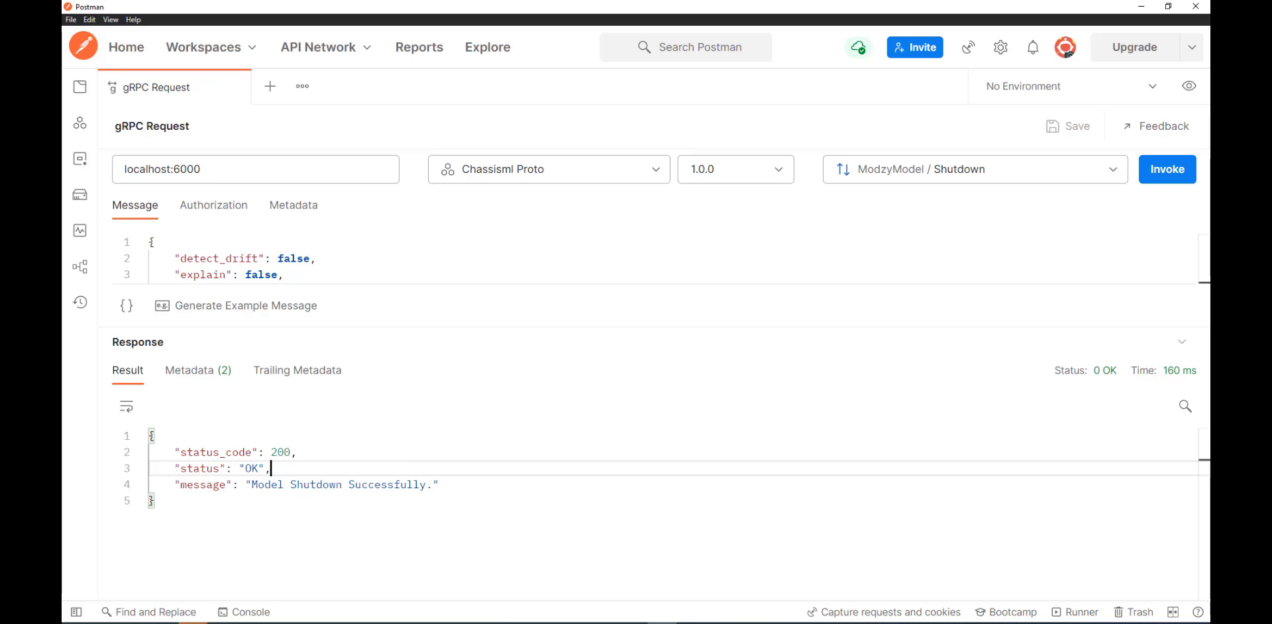
click(691, 622)
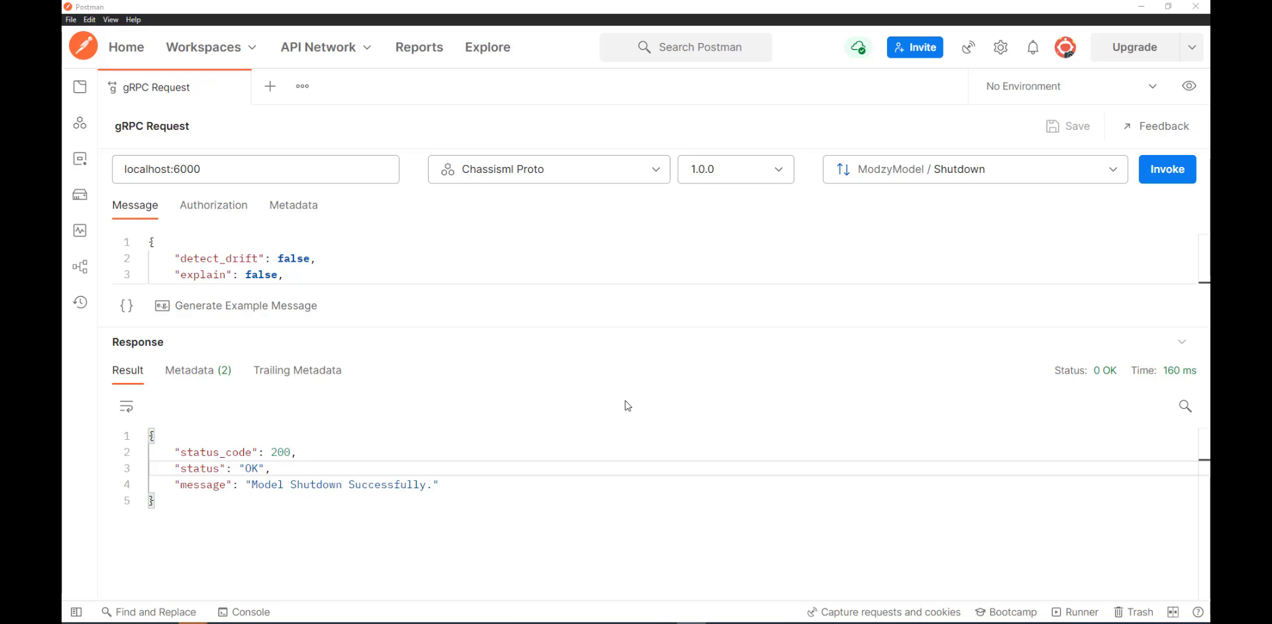